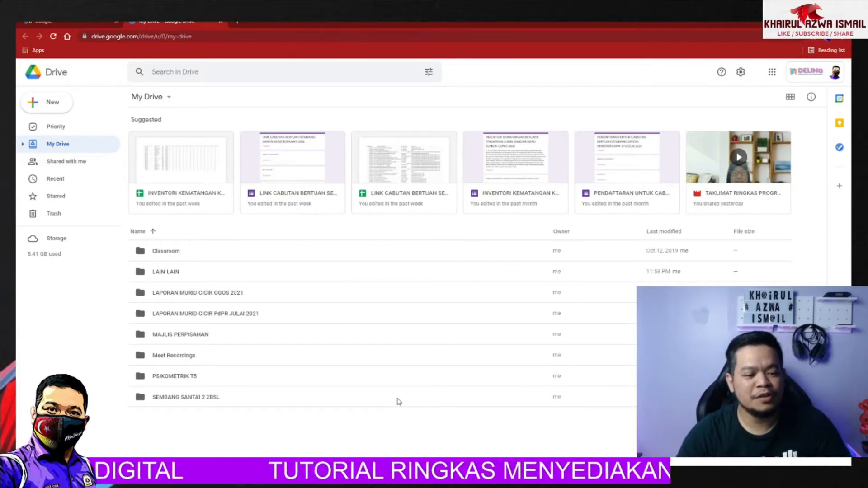
Create a folder named SIJIL PENUTUP KEMERDEKAAN 2BSL 2021 in My Drive
{"action": "right_click", "coordinate": [340, 431]}
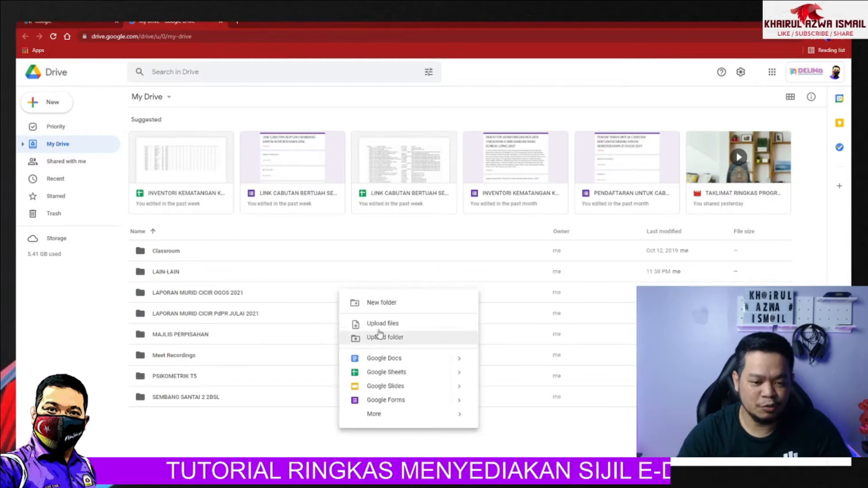
{"action": "left_click", "coordinate": [379, 305]}
{"action": "type", "text": "SIJ"}
{"action": "type", "text": "IL PENUT"}
{"action": "type", "text": "UP KEME"}
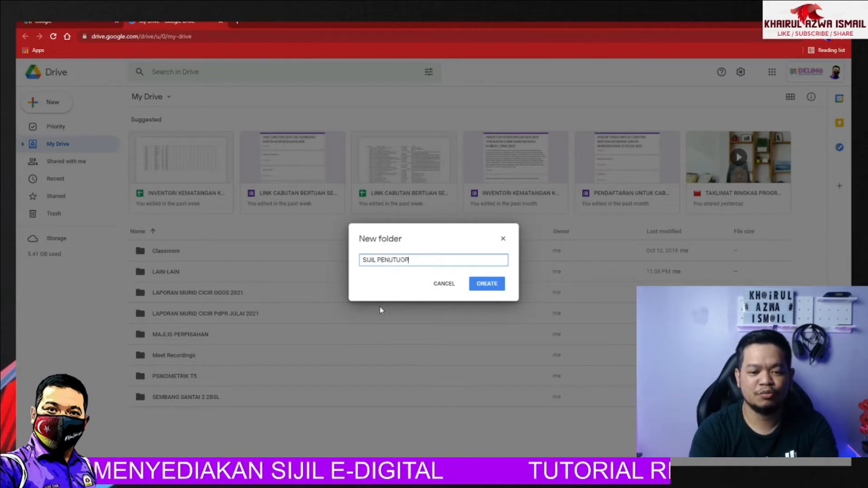
{"action": "type", "text": "RDE"}
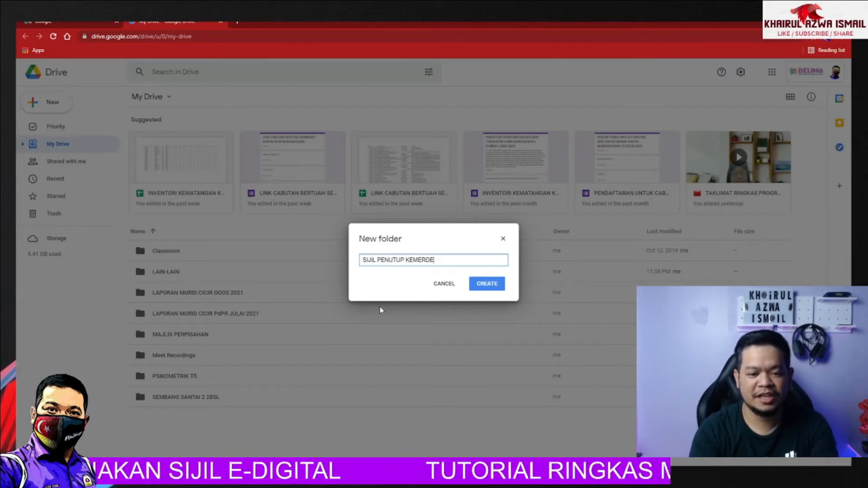
{"action": "type", "text": "KAAN 2BSL 2021"}
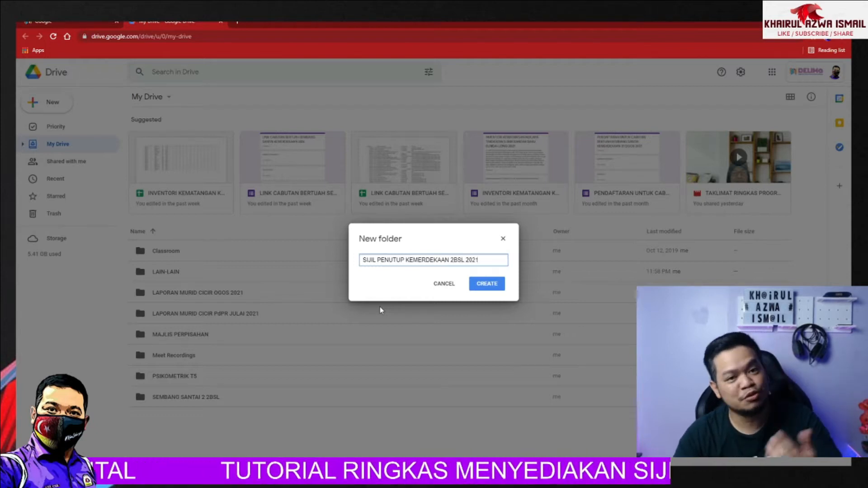
{"action": "left_click", "coordinate": [484, 288]}
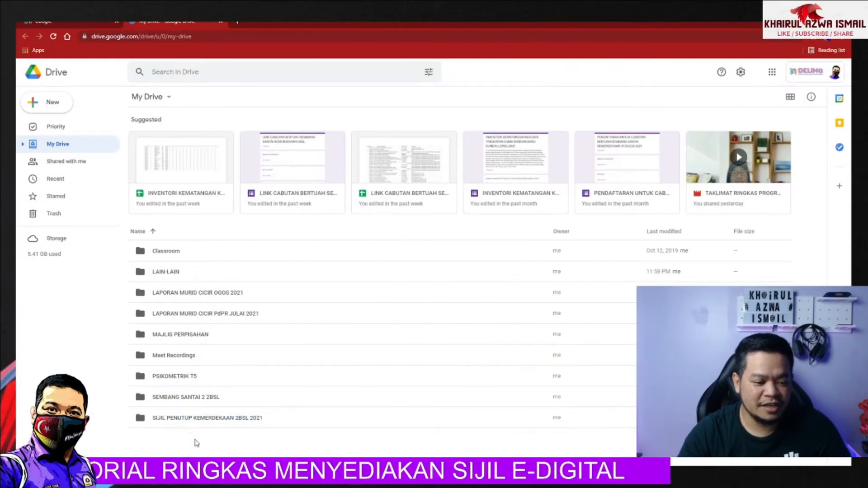
Open the SIJIL PENUTUP KEMERDEKAAN 2BSL 2021 folder and upload SIJIL CONTOH PENUTUPAN MERDEKA.pptx into it
{"action": "double_click", "coordinate": [211, 418]}
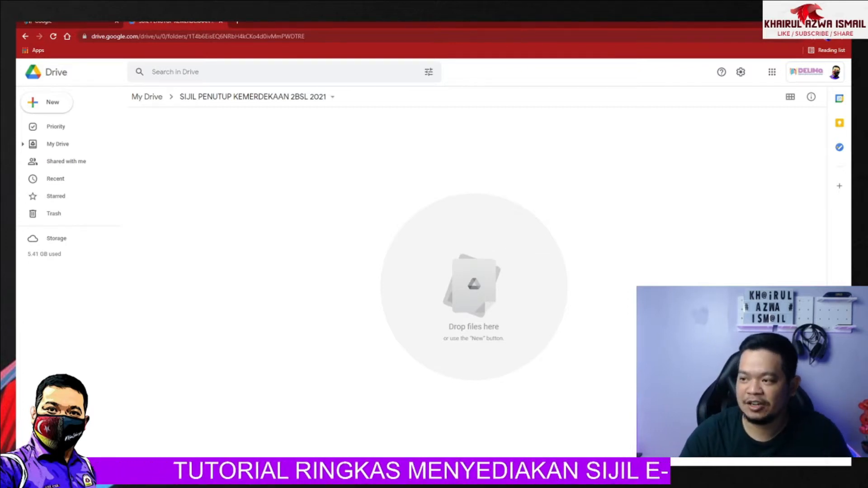
{"action": "left_click_drag", "start_coordinate": [345, 254], "coordinate": [182, 199]}
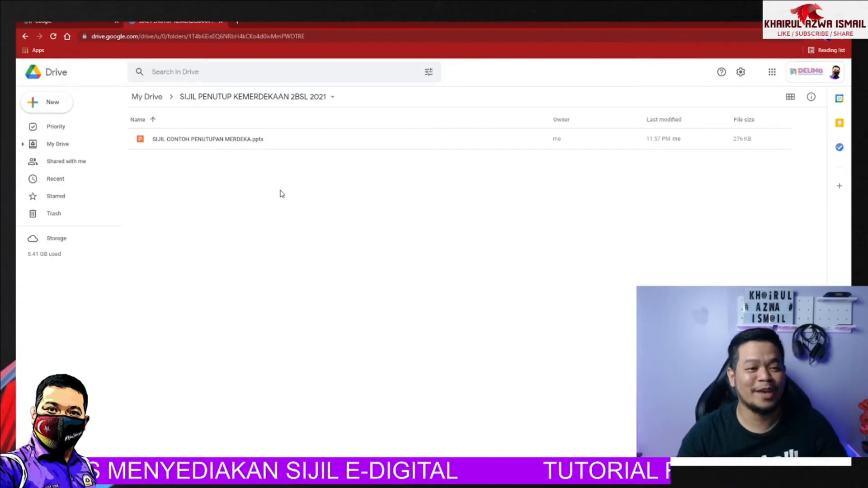
Open SIJIL CONTOH PENUTUPAN MERDEKA.pptx and save it as a Google Slides presentation
{"action": "double_click", "coordinate": [226, 140]}
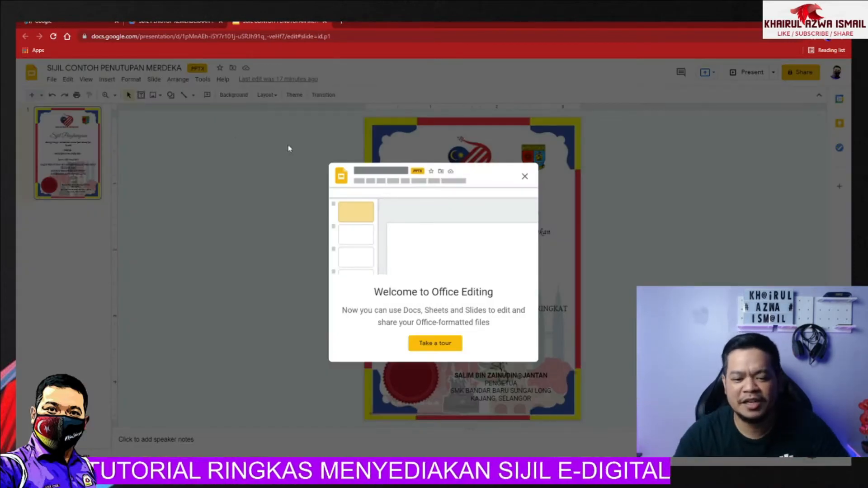
{"action": "left_click", "coordinate": [524, 176]}
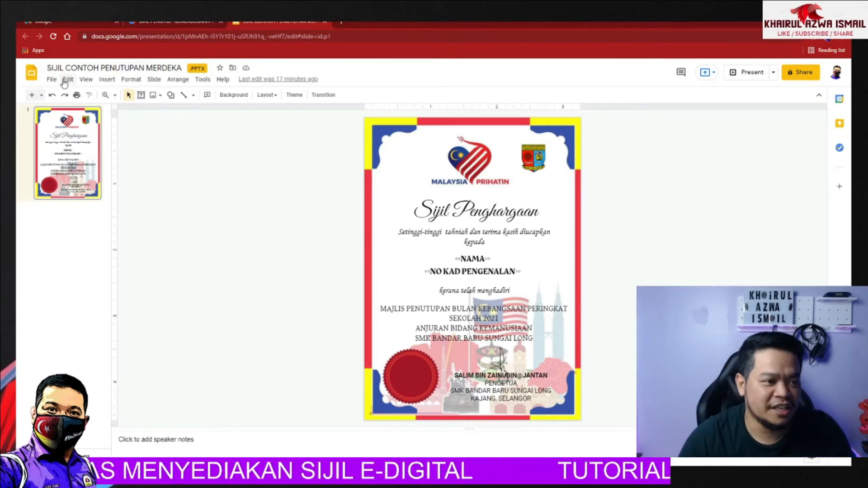
{"action": "left_click", "coordinate": [52, 80]}
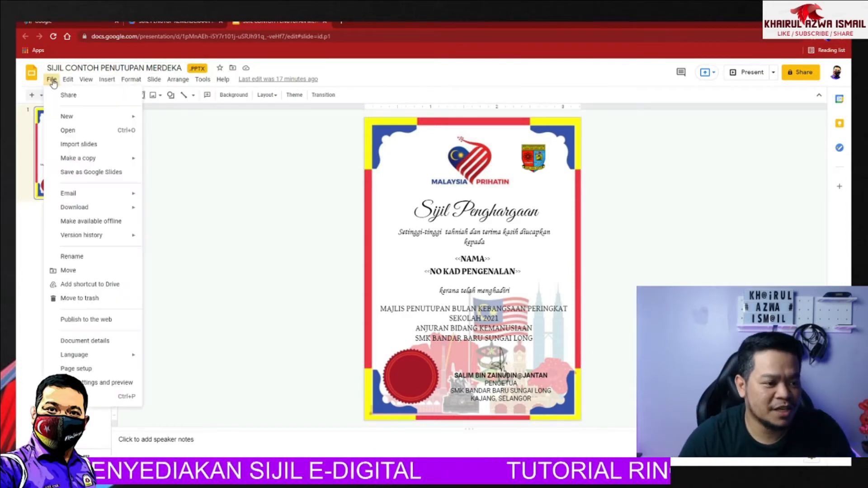
{"action": "left_click", "coordinate": [104, 174]}
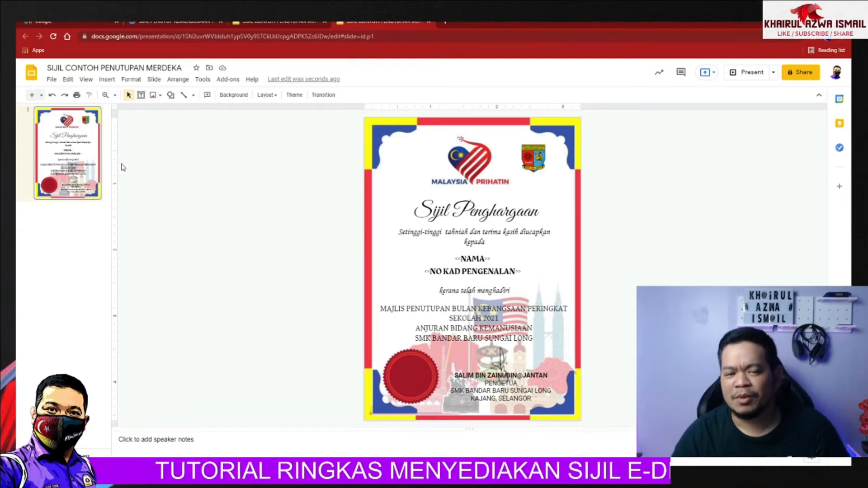
Compare the PPTX original with the Google Slides copy and rename the copy SIJIL CONTOH PENUTUPAN MERDEKA 2.0
{"action": "left_click", "coordinate": [280, 23]}
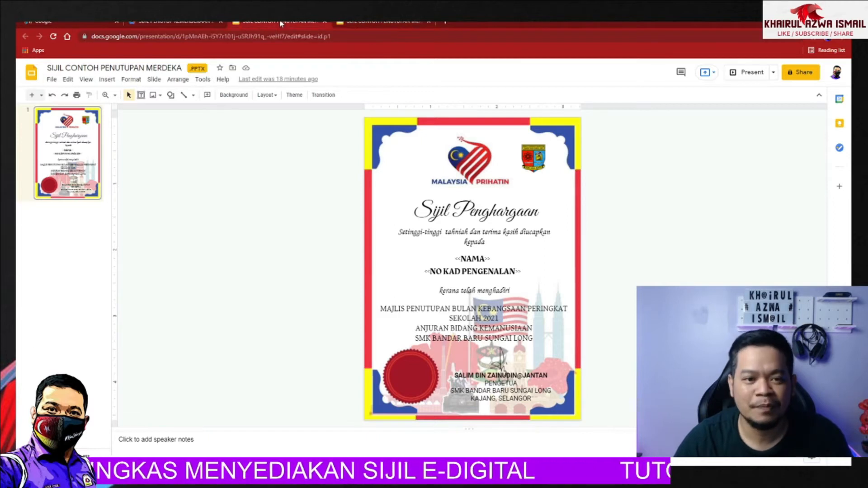
{"action": "left_click", "coordinate": [386, 23]}
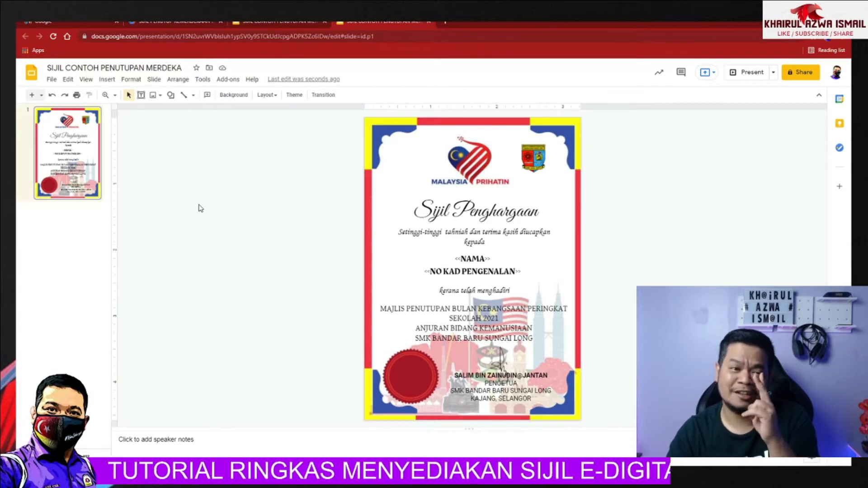
{"action": "left_click", "coordinate": [183, 68]}
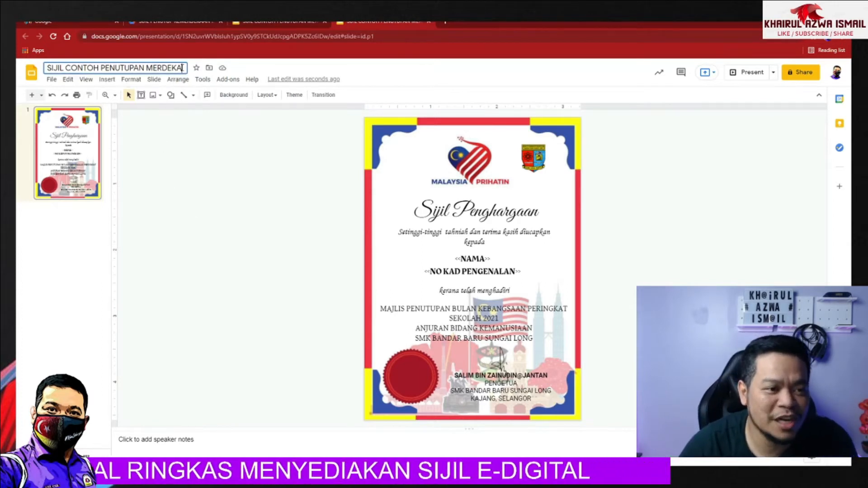
{"action": "type", "text": "2.0"}
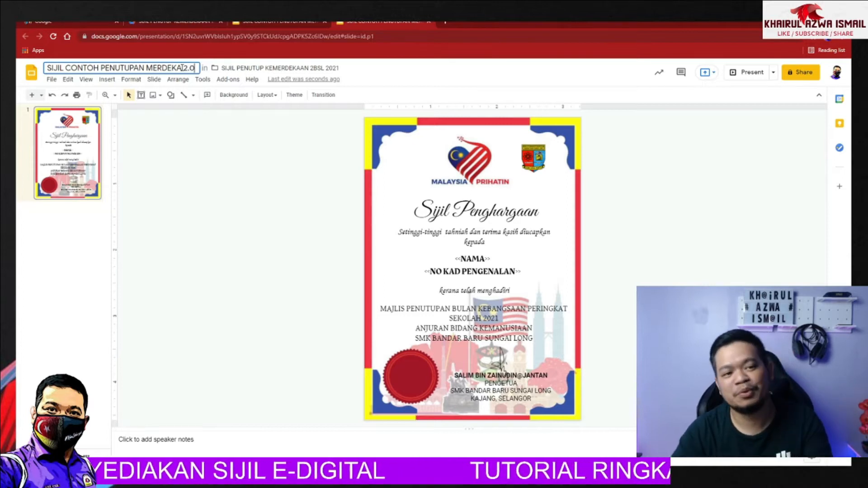
{"action": "left_click", "coordinate": [190, 163]}
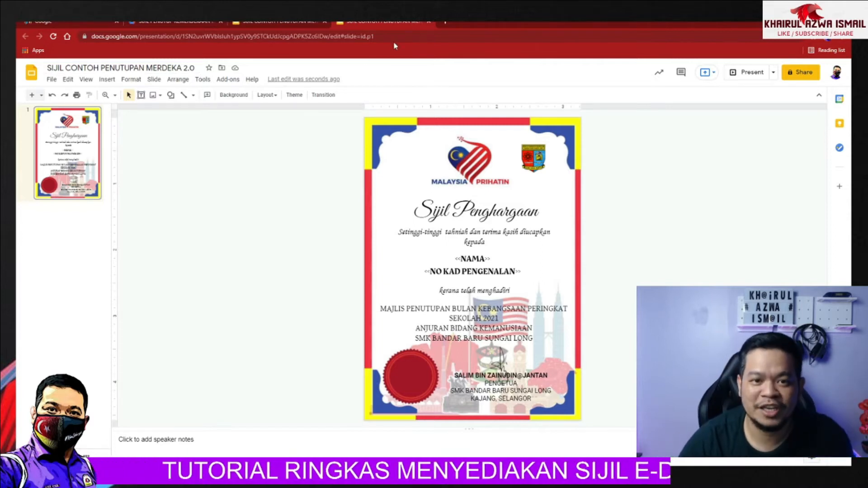
Close both certificate presentations and return to the Drive folder with no file selected
{"action": "left_click", "coordinate": [430, 20]}
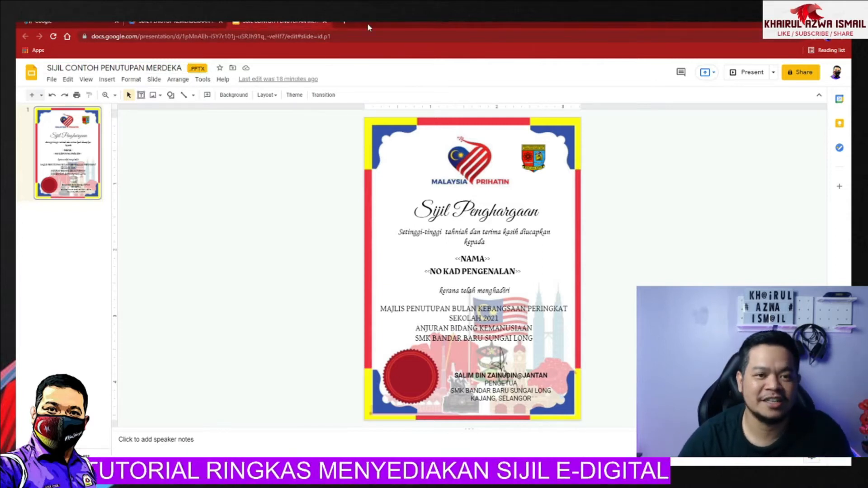
{"action": "left_click", "coordinate": [325, 21]}
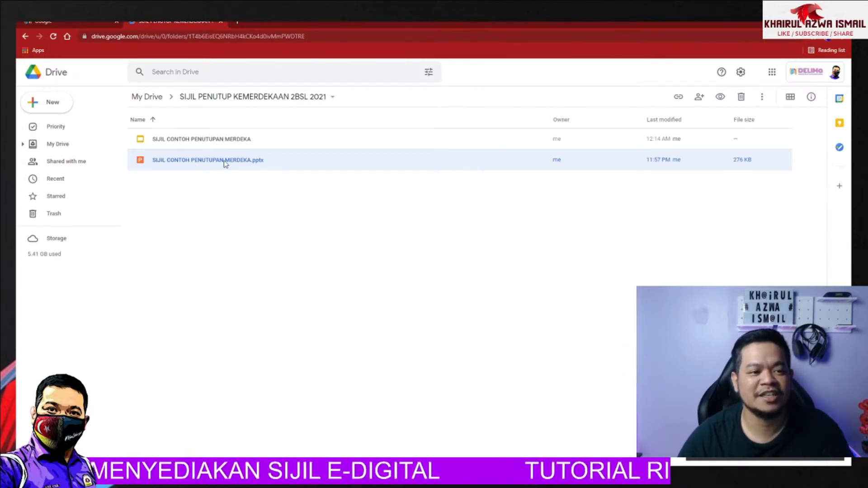
{"action": "left_click", "coordinate": [248, 189]}
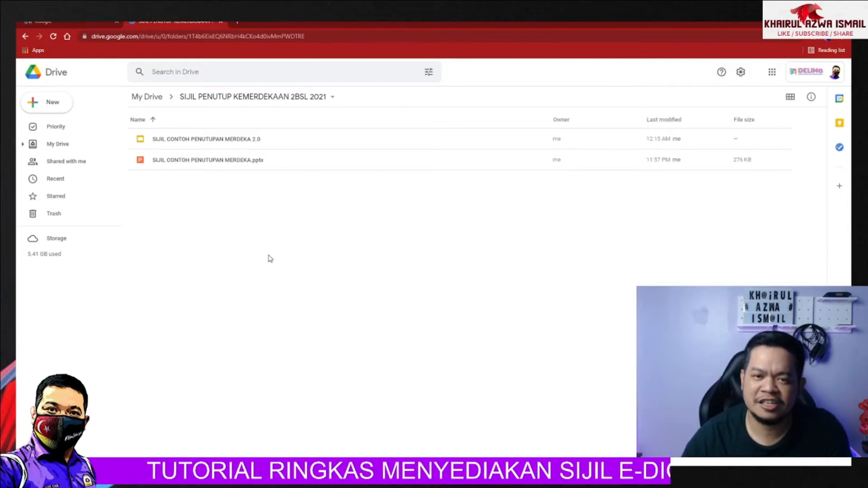
Create a new Google Form in the folder and title it SIJIL DIGITAL MAJLIS PENUTUP MERDEKA 2BSL 2021
{"action": "left_click", "coordinate": [54, 105]}
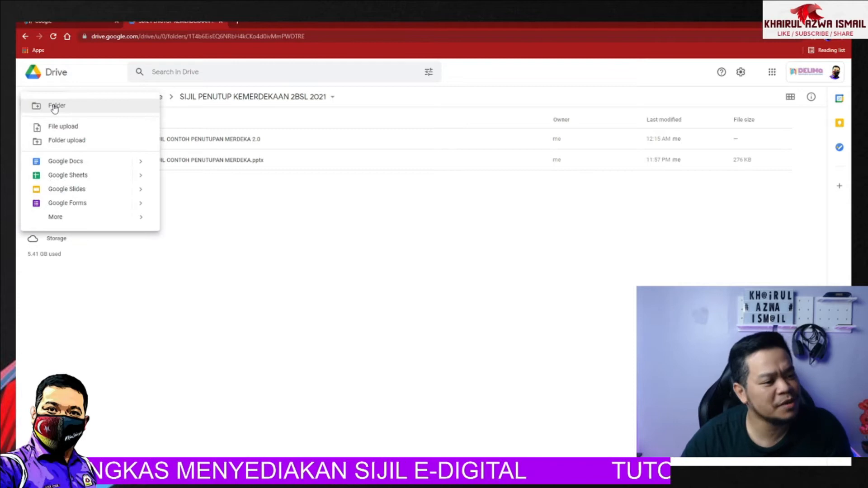
{"action": "left_click", "coordinate": [79, 203]}
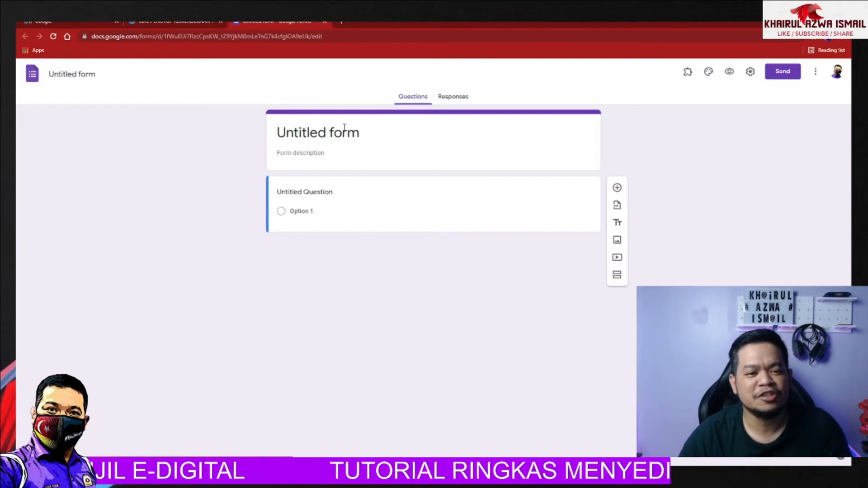
{"action": "left_click", "coordinate": [344, 127]}
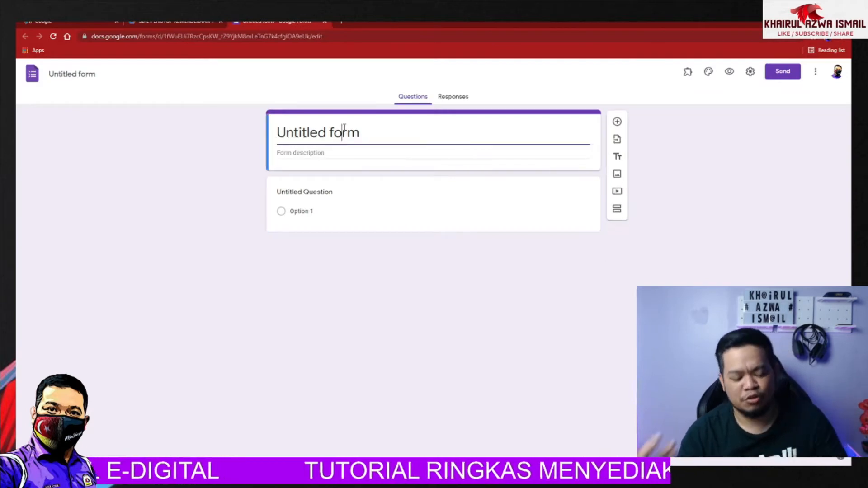
{"action": "left_click_drag", "start_coordinate": [359, 131], "coordinate": [201, 130]}
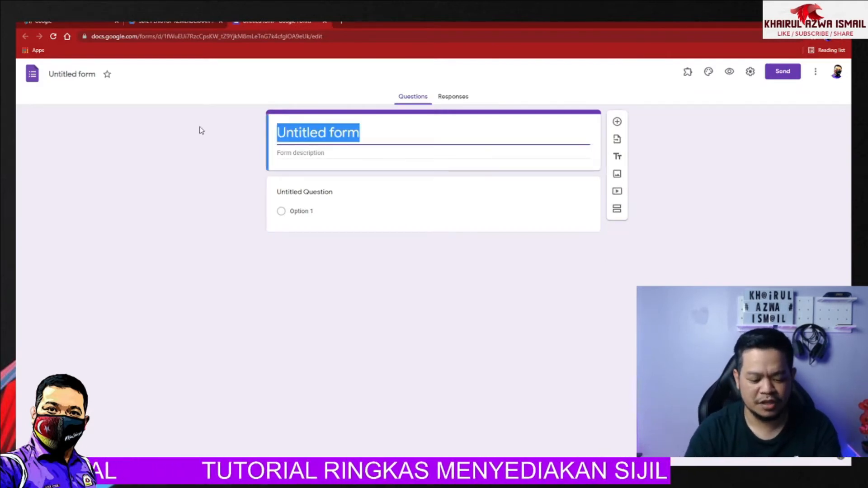
{"action": "type", "text": "SIJIL DI"}
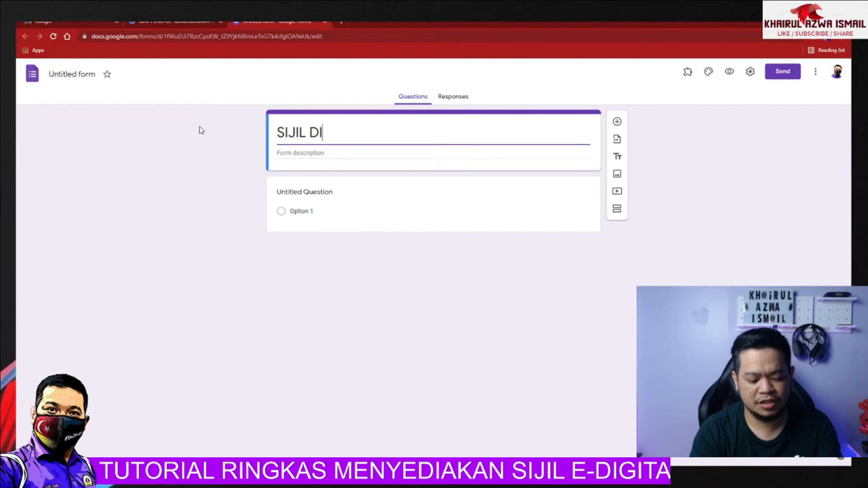
{"action": "type", "text": "GITAL MAJLIS "}
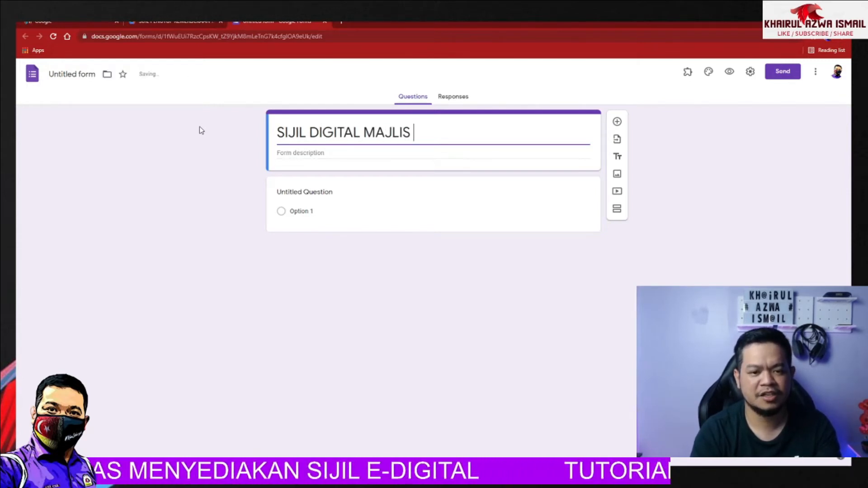
{"action": "type", "text": "PENUTUP MERD"}
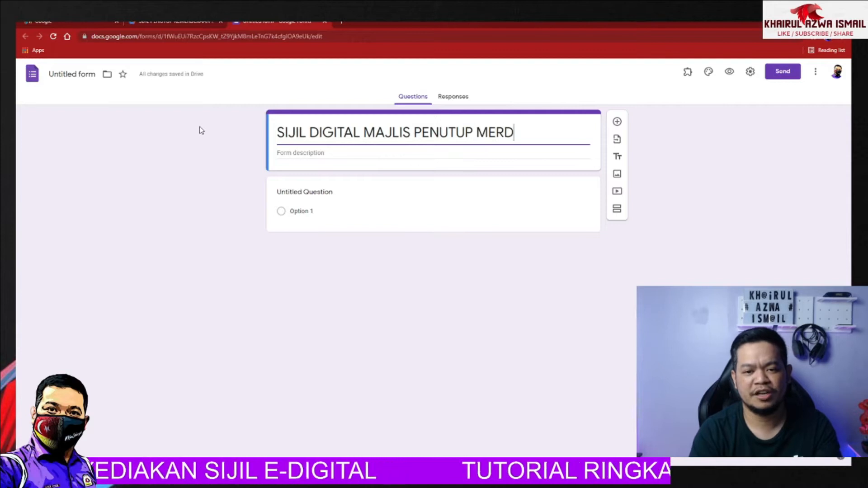
{"action": "type", "text": "EKA 2B"}
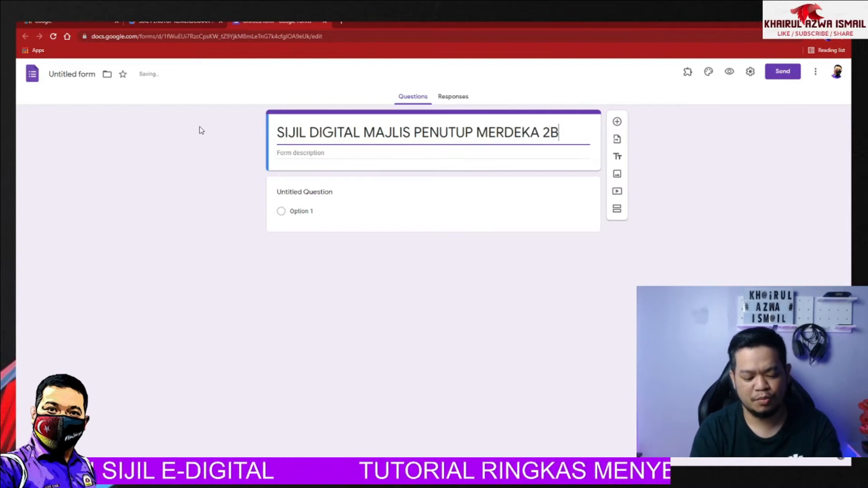
{"action": "type", "text": "SL 2021"}
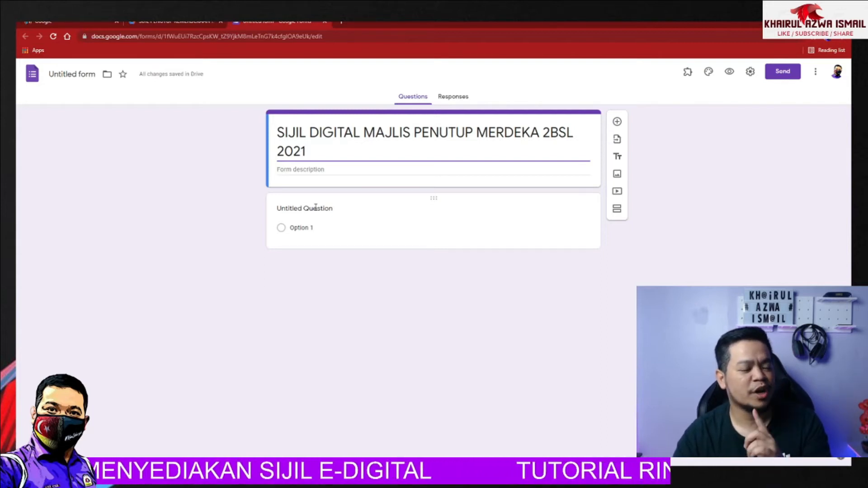
Turn the form's untitled question into a required short-answer question named NAMA
{"action": "left_click", "coordinate": [315, 208]}
{"action": "type", "text": "NAM"}
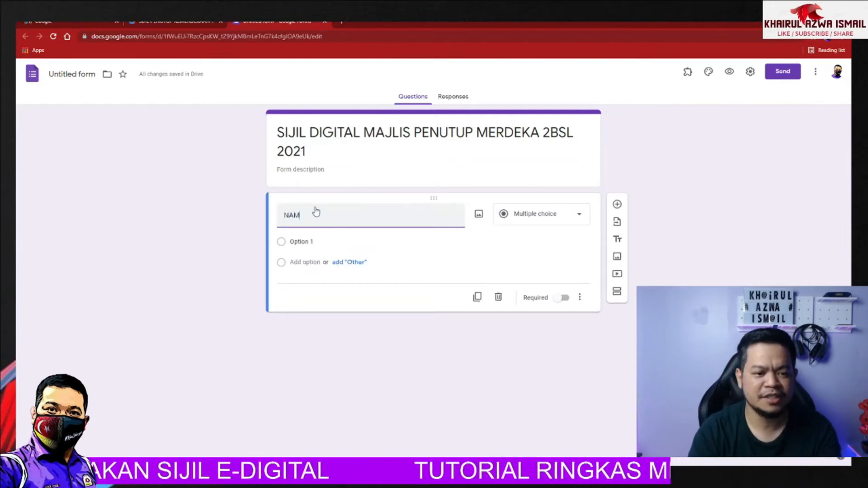
{"action": "type", "text": "A"}
{"action": "left_click", "coordinate": [564, 283]}
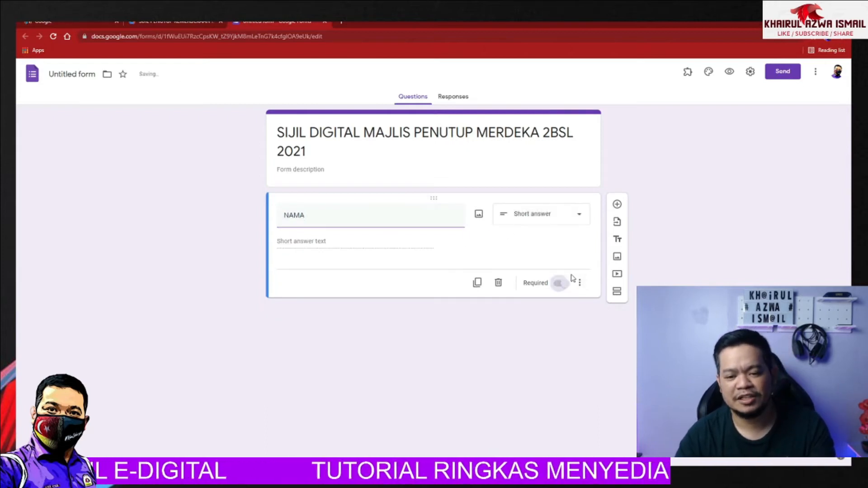
Add a required short-answer question named NO KAD PENGENALAN below NAMA
{"action": "left_click", "coordinate": [617, 206]}
{"action": "type", "text": "NO KAD PE"}
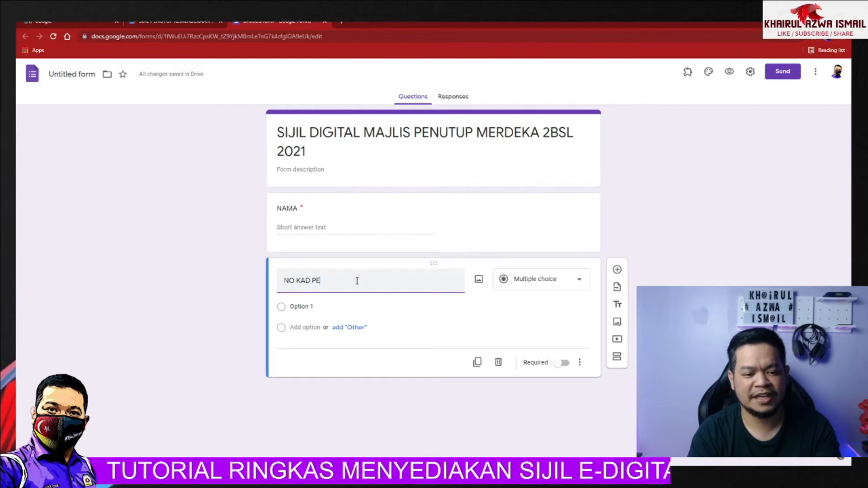
{"action": "type", "text": "NGALNGENALAN"}
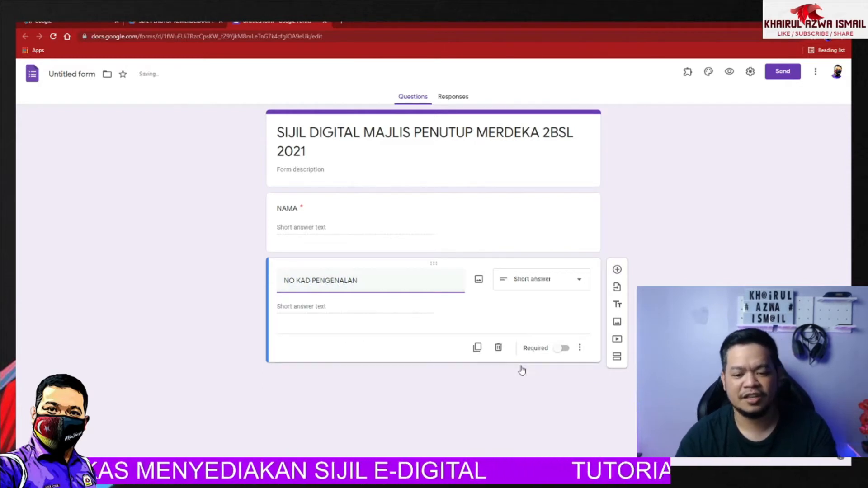
{"action": "left_click", "coordinate": [562, 348]}
Add a short-answer question named SEKOLAH and another question named TINGKATAN to the form
{"action": "left_click", "coordinate": [617, 269]}
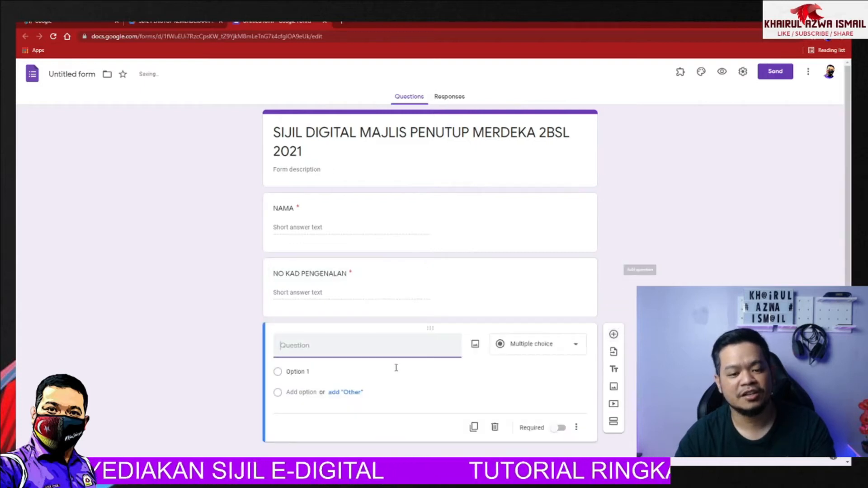
{"action": "type", "text": "SEKOLAH"}
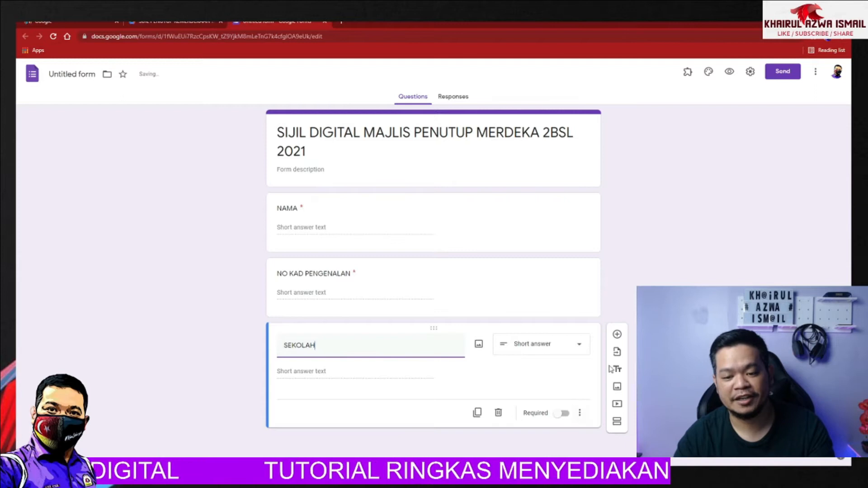
{"action": "left_click", "coordinate": [617, 334]}
{"action": "type", "text": "TINGKATAN"}
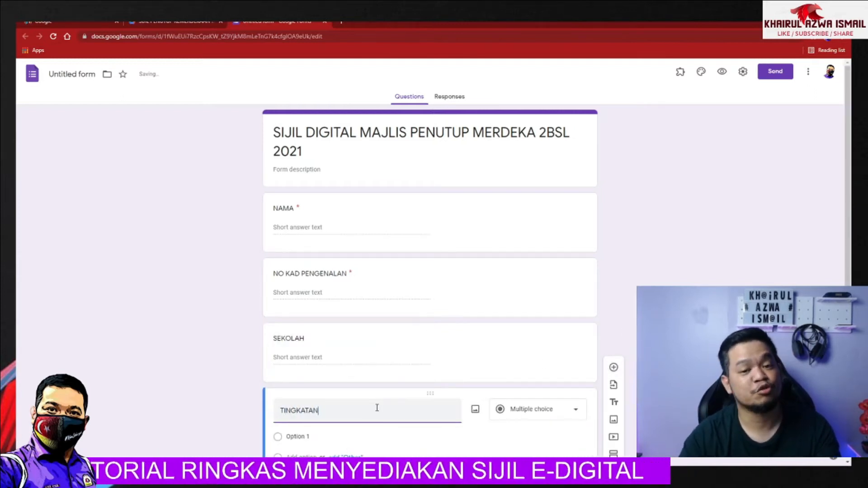
Make the TINGKATAN question required
{"action": "scroll", "coordinate": [381, 409], "scroll_direction": "down", "scroll_amount": 2}
{"action": "left_click", "coordinate": [560, 424]}
{"action": "scroll", "coordinate": [562, 324], "scroll_direction": "up", "scroll_amount": 2}
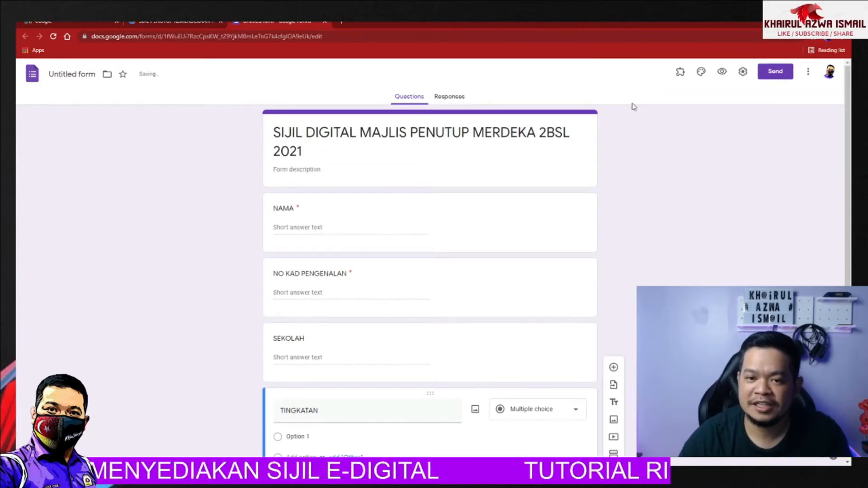
Turn on Collect emails in the form's general settings and save them
{"action": "left_click", "coordinate": [746, 71]}
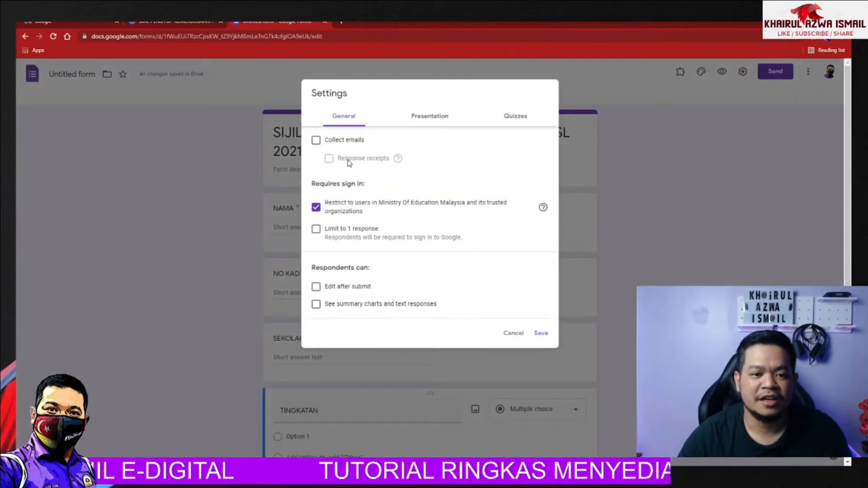
{"action": "left_click", "coordinate": [316, 142]}
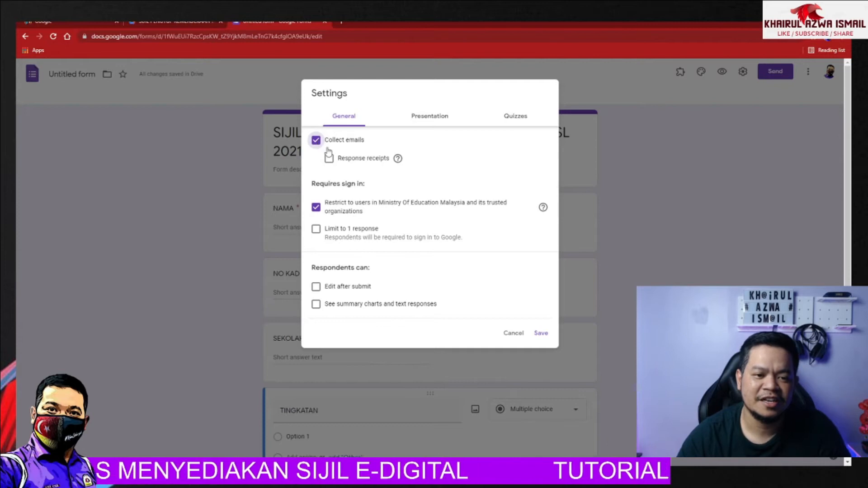
{"action": "left_click", "coordinate": [539, 333]}
{"action": "scroll", "coordinate": [406, 292], "scroll_direction": "down", "scroll_amount": 2}
{"action": "scroll", "coordinate": [406, 293], "scroll_direction": "up", "scroll_amount": 2}
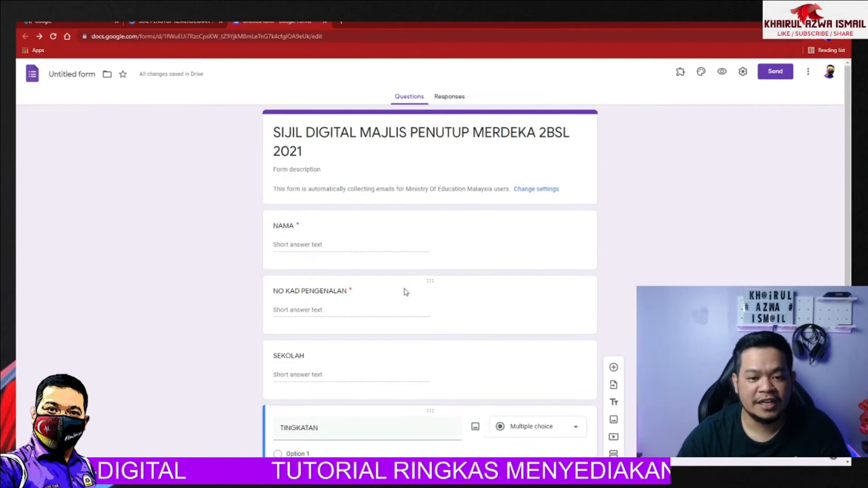
{"action": "scroll", "coordinate": [405, 293], "scroll_direction": "down", "scroll_amount": 2}
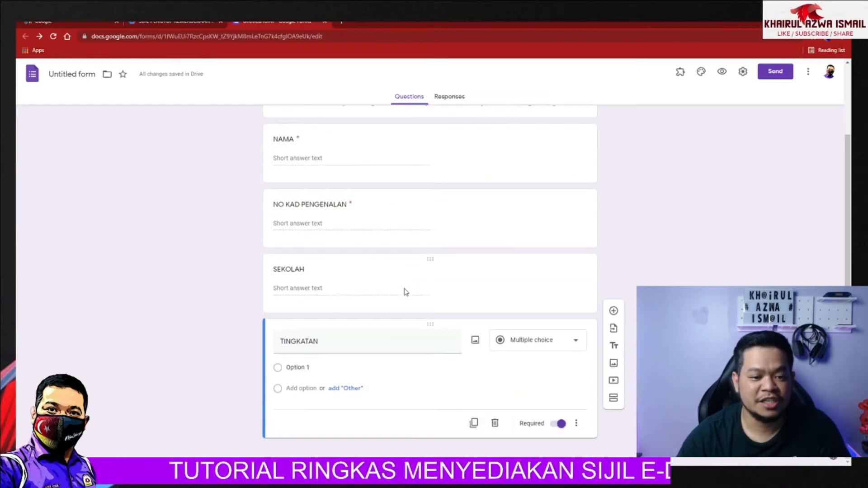
{"action": "scroll", "coordinate": [406, 292], "scroll_direction": "up", "scroll_amount": 2}
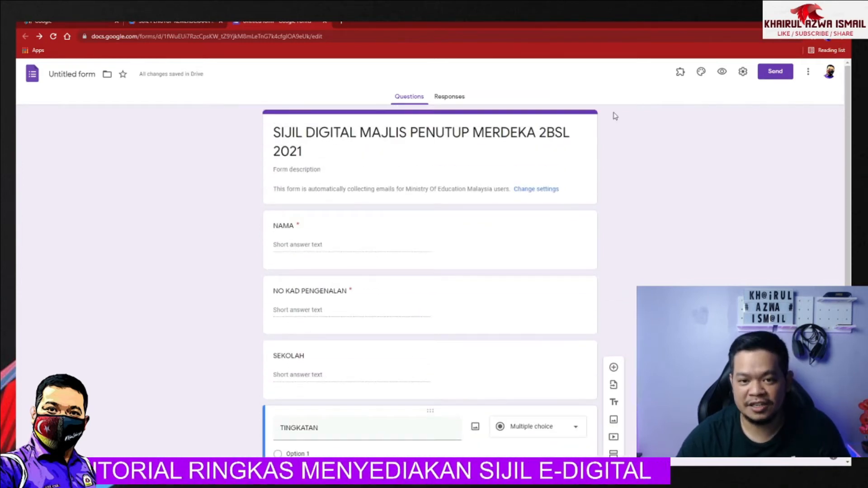
Try the Response receipts option in the form's general settings, switch it back, and save
{"action": "left_click", "coordinate": [742, 72]}
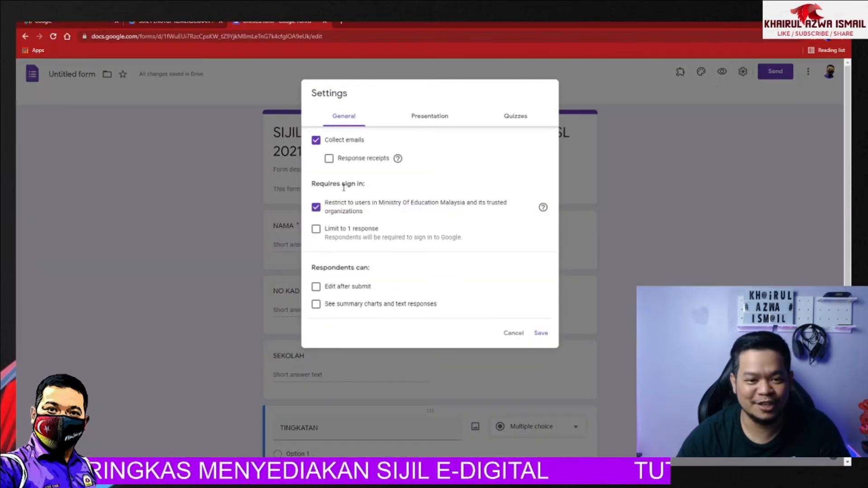
{"action": "left_click", "coordinate": [329, 159]}
{"action": "left_click", "coordinate": [329, 159]}
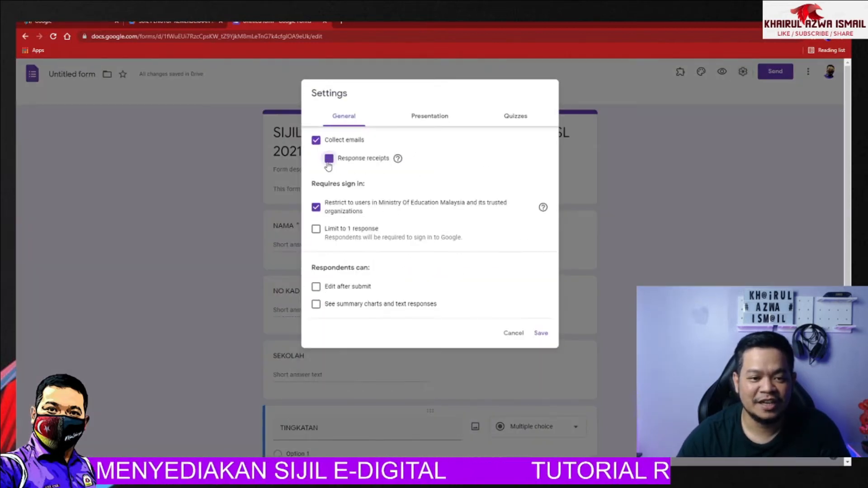
{"action": "left_click", "coordinate": [534, 334]}
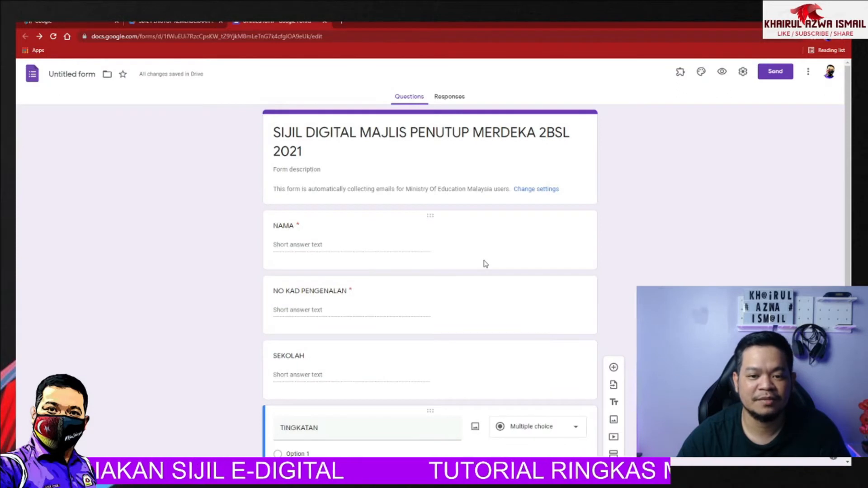
{"action": "scroll", "coordinate": [502, 289], "scroll_direction": "down", "scroll_amount": 2}
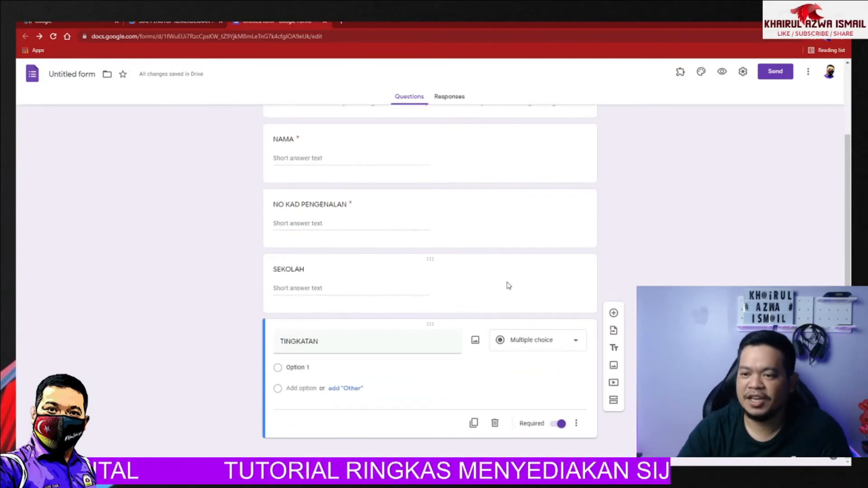
{"action": "scroll", "coordinate": [501, 240], "scroll_direction": "up", "scroll_amount": 2}
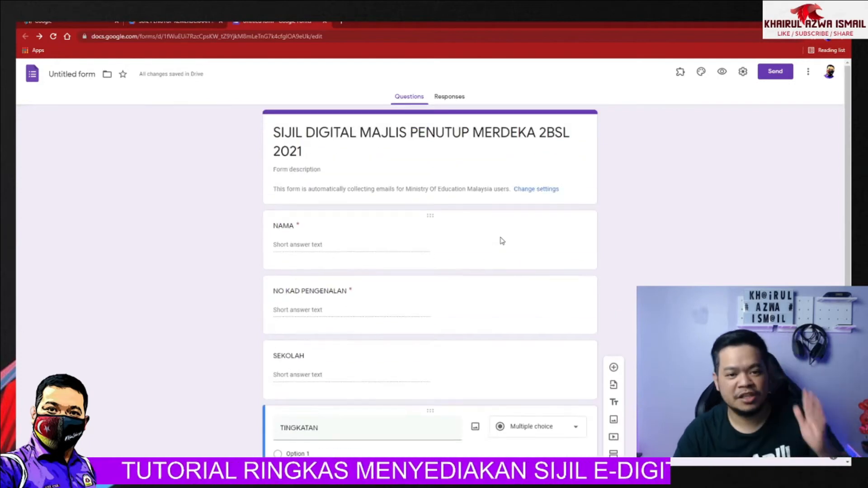
Name the form file SIJIL DIGITAL MAJLIS PENUTUP MERDEKA 2BSL 2021 to match the form title
{"action": "left_click", "coordinate": [79, 75]}
{"action": "left_click", "coordinate": [159, 156]}
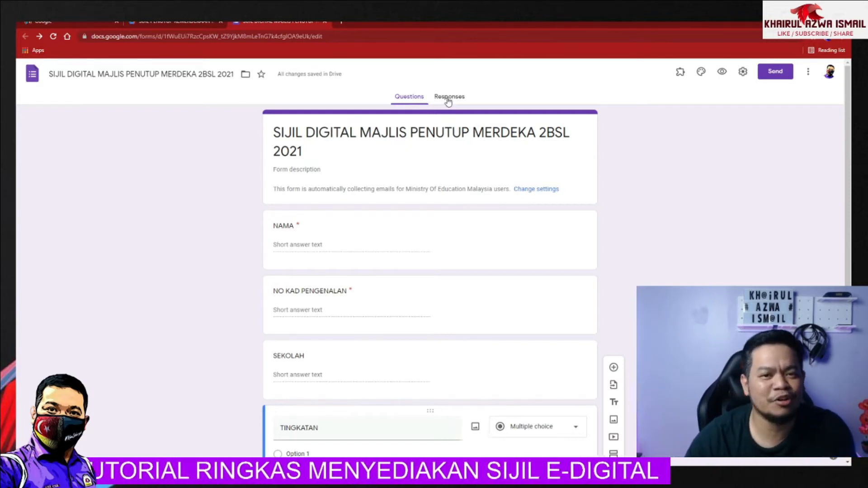
{"action": "scroll", "coordinate": [333, 291], "scroll_direction": "down", "scroll_amount": 2}
{"action": "scroll", "coordinate": [355, 314], "scroll_direction": "up", "scroll_amount": 1}
{"action": "scroll", "coordinate": [354, 314], "scroll_direction": "up", "scroll_amount": 1}
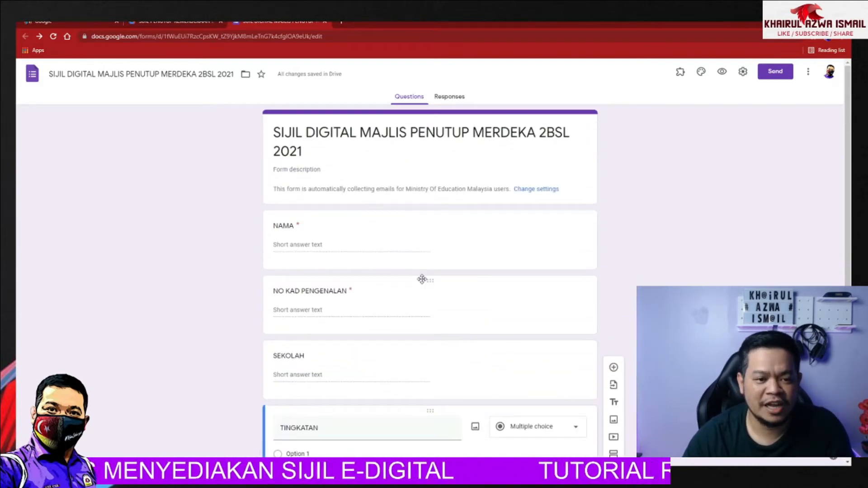
Create a new spreadsheet as the destination for the form's responses
{"action": "left_click", "coordinate": [450, 96]}
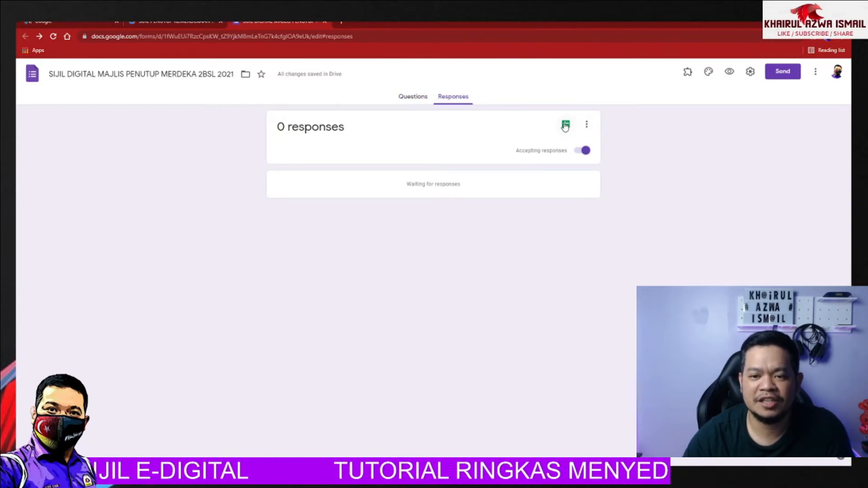
{"action": "left_click", "coordinate": [565, 126]}
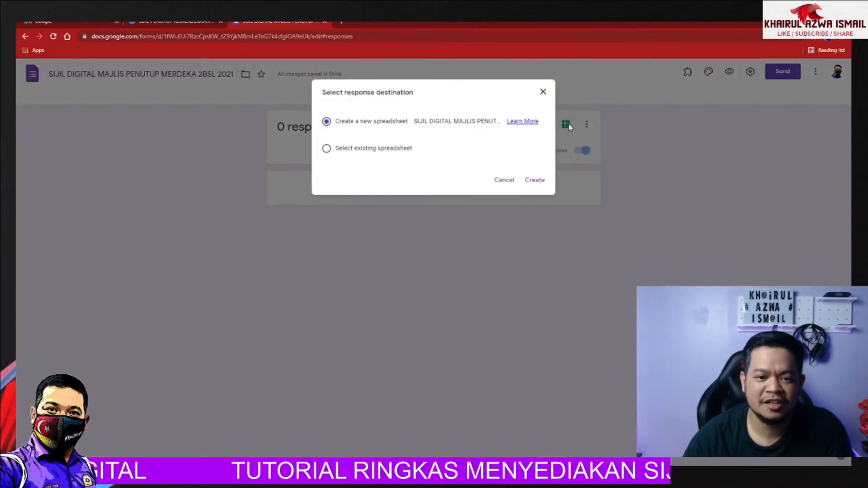
{"action": "left_click", "coordinate": [534, 179]}
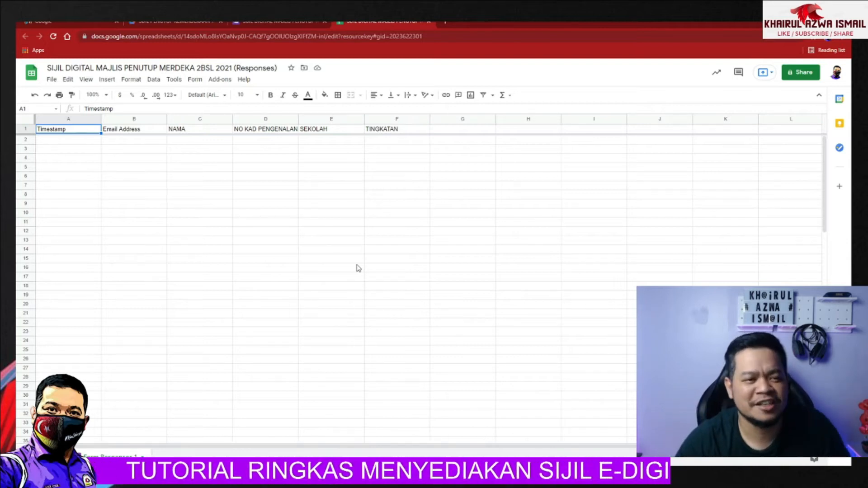
Install the Autocrat add-on from the Google Workspace Marketplace and grant it access with the school Google account
{"action": "left_click", "coordinate": [223, 84]}
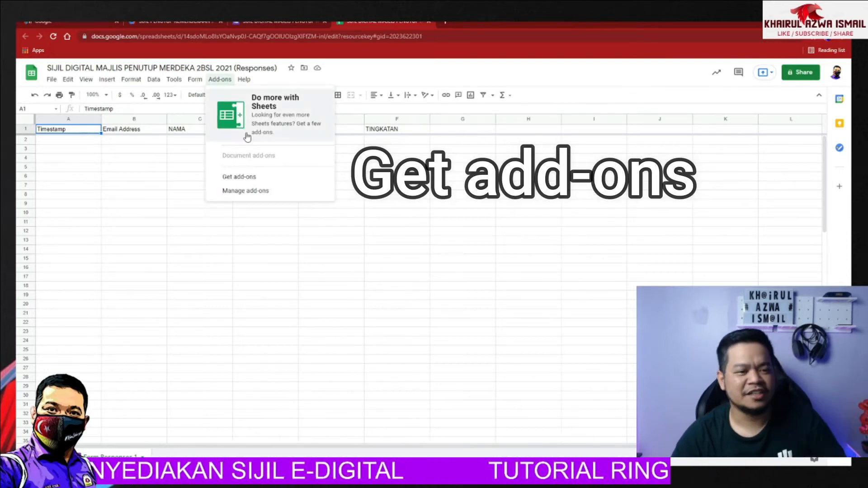
{"action": "left_click", "coordinate": [256, 177]}
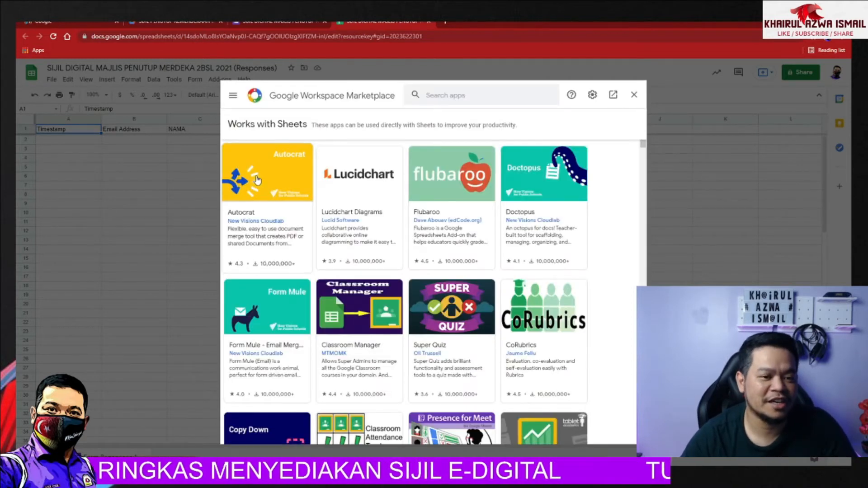
{"action": "left_click", "coordinate": [278, 167]}
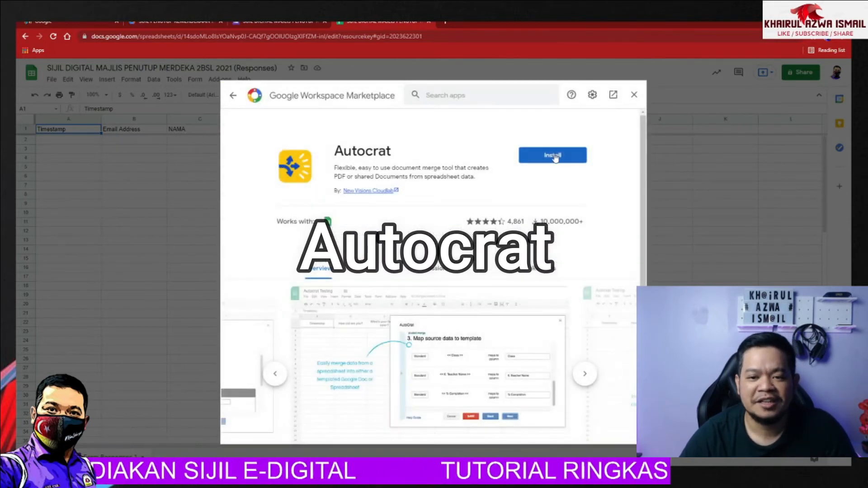
{"action": "left_click", "coordinate": [553, 156]}
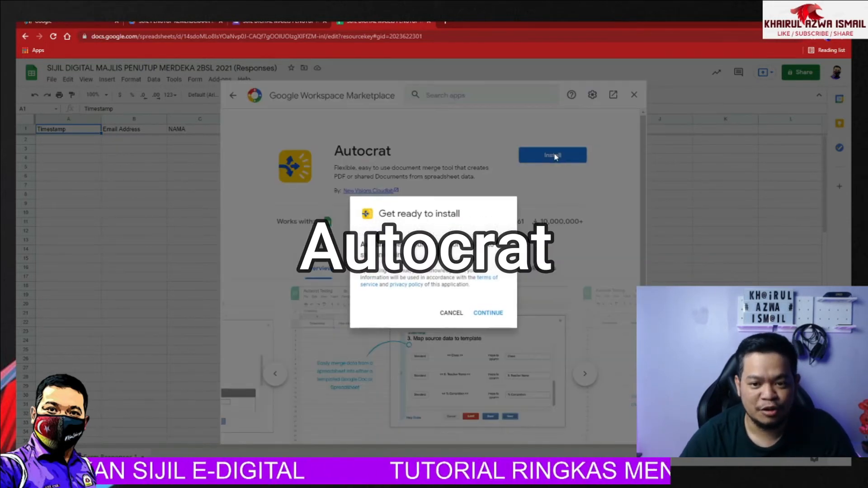
{"action": "left_click", "coordinate": [488, 313]}
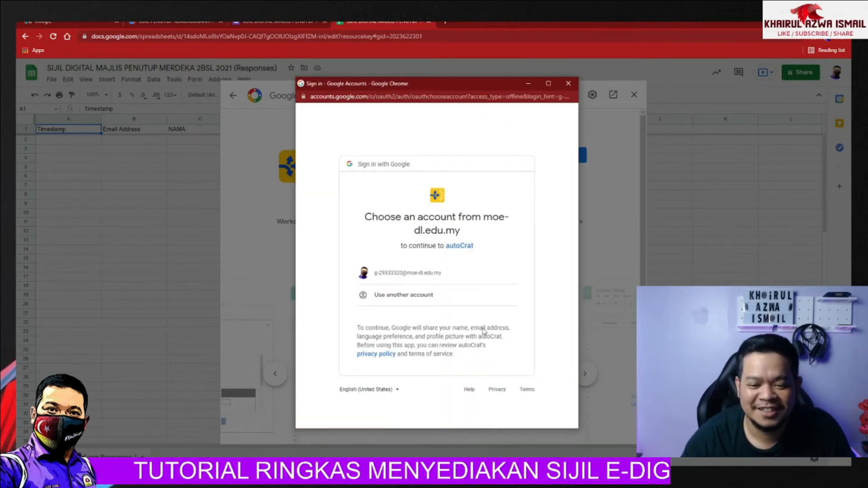
{"action": "left_click", "coordinate": [439, 276]}
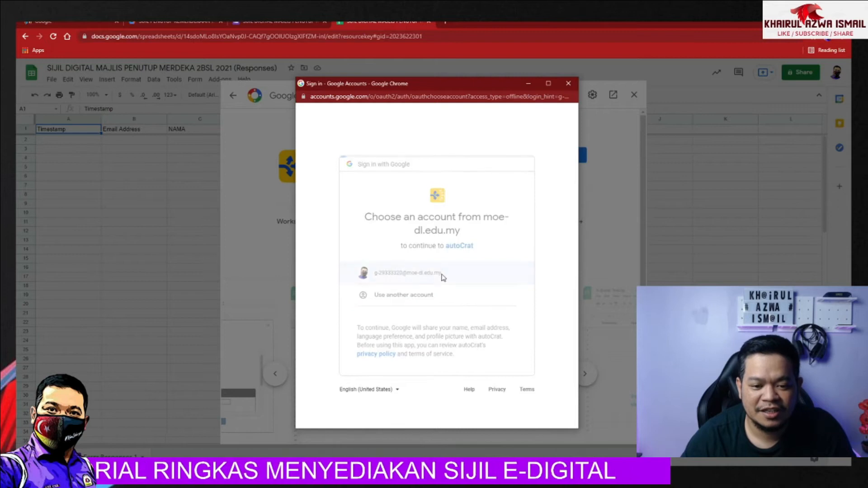
{"action": "scroll", "coordinate": [559, 306], "scroll_direction": "down", "scroll_amount": 6}
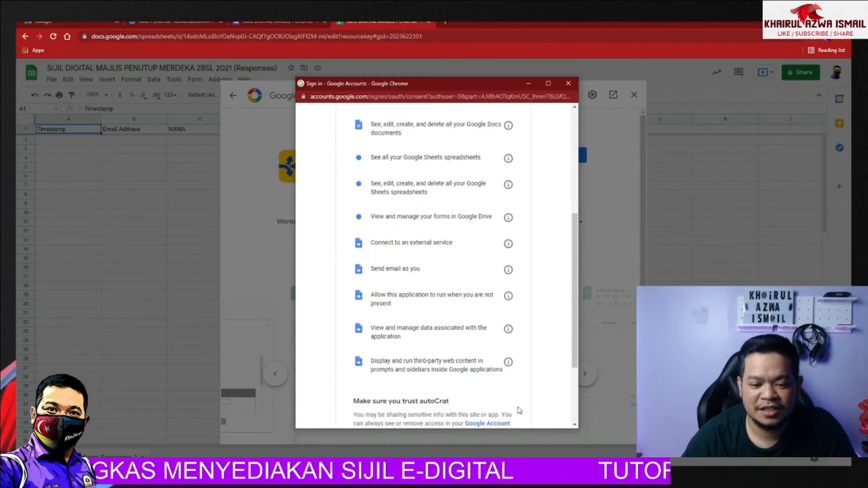
{"action": "left_click", "coordinate": [497, 366]}
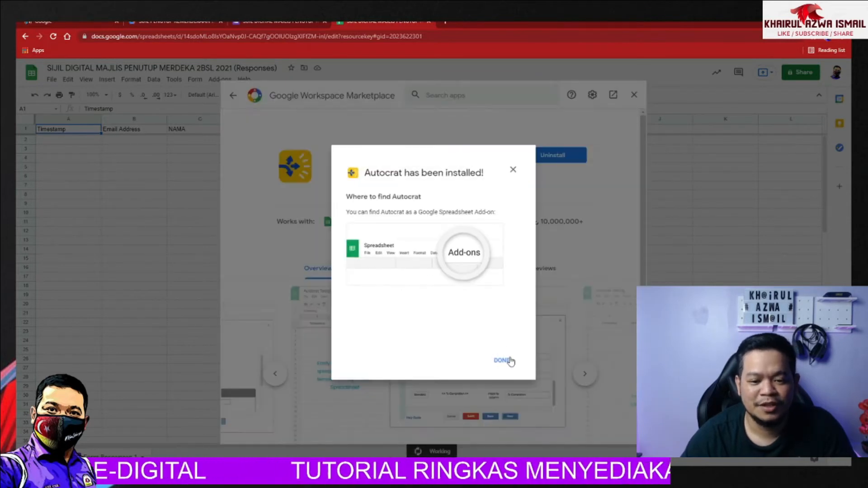
{"action": "left_click", "coordinate": [510, 360]}
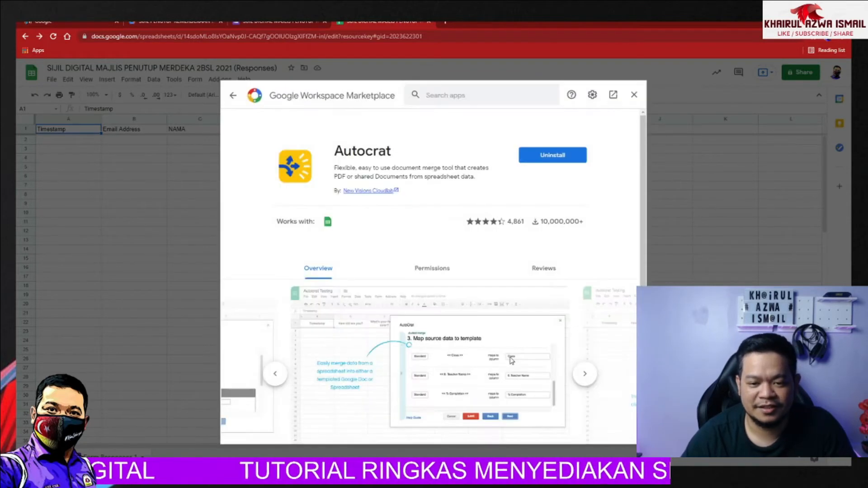
{"action": "left_click", "coordinate": [633, 95]}
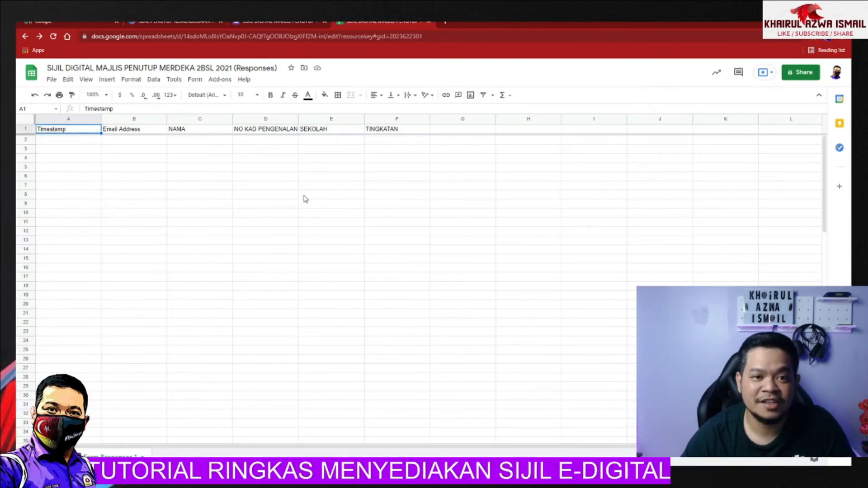
Open Autocrat in the response spreadsheet and start a new merge job named SIJIL PENUTUP MERDEKA
{"action": "left_click", "coordinate": [220, 84]}
{"action": "mouse_move", "coordinate": [227, 111]}
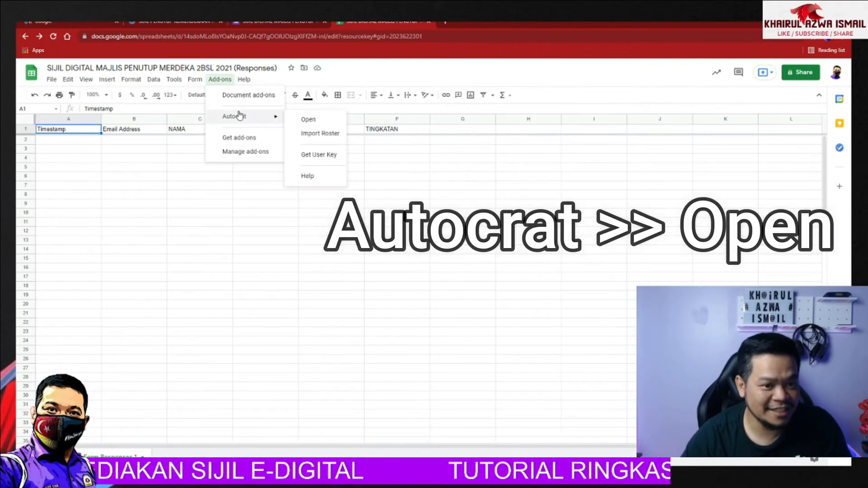
{"action": "left_click", "coordinate": [308, 120]}
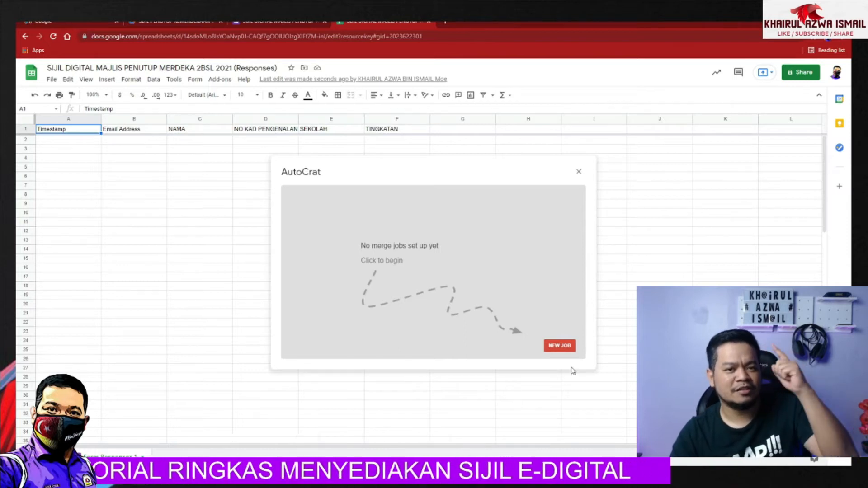
{"action": "left_click", "coordinate": [560, 345]}
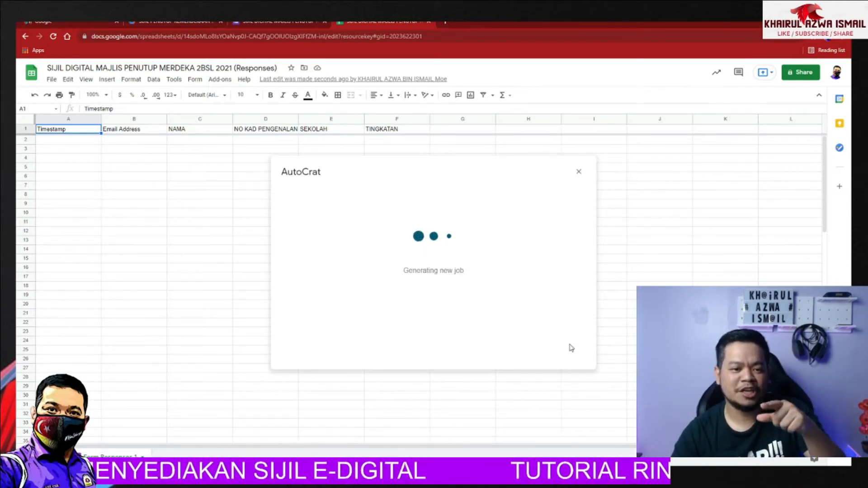
{"action": "left_click", "coordinate": [387, 233]}
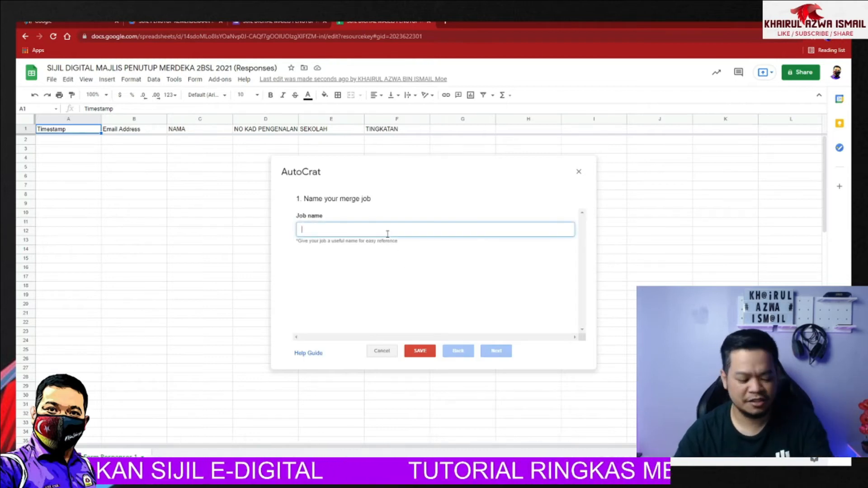
{"action": "type", "text": "SIJIL"}
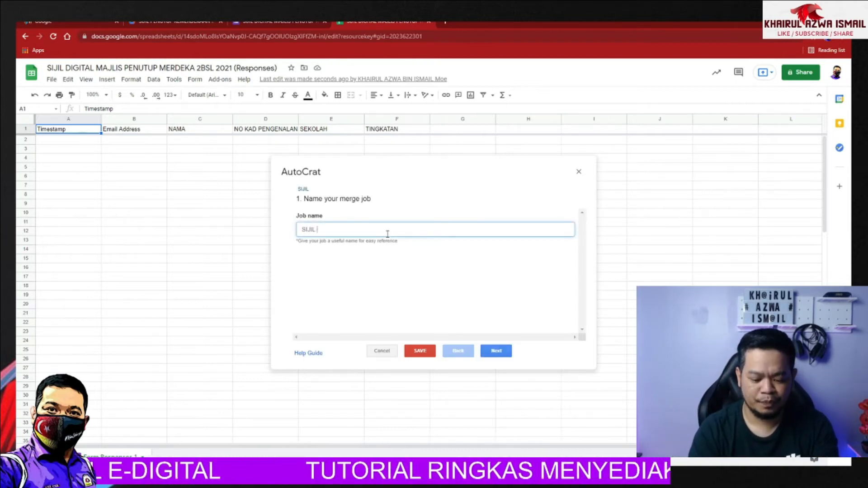
{"action": "type", "text": " PENUTUP MERDEKA"}
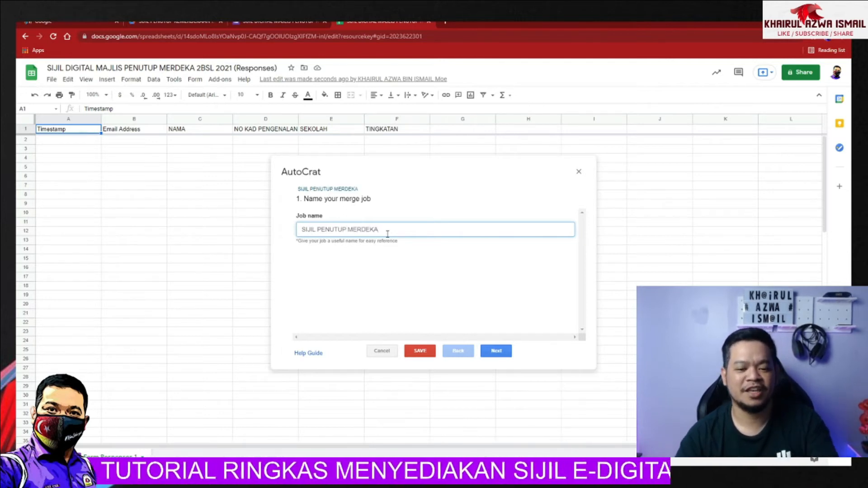
{"action": "left_click", "coordinate": [495, 352]}
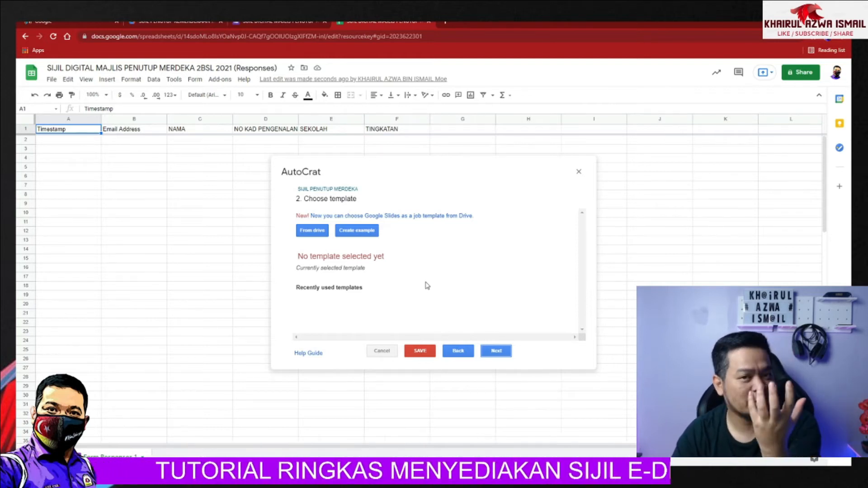
Choose the Google Slides file SIJIL CONTOH PENUTUPAN MERDEKA 2.0 from Drive as the merge job's template
{"action": "left_click", "coordinate": [311, 232]}
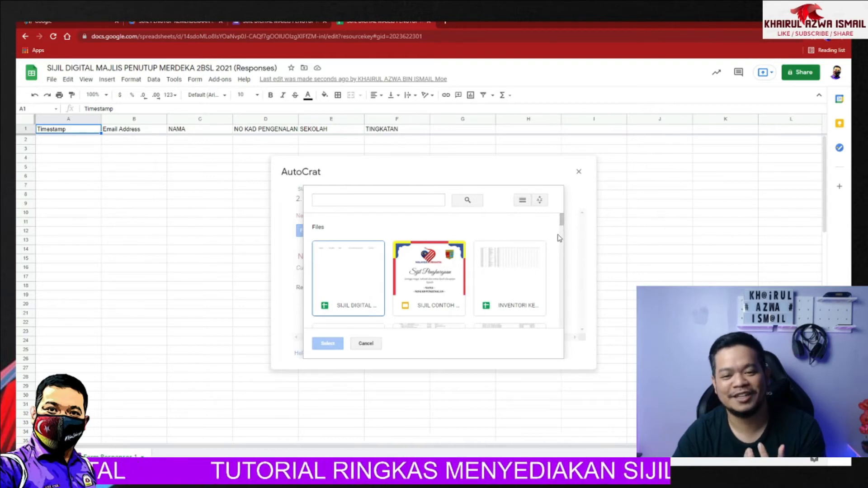
{"action": "left_click_drag", "start_coordinate": [562, 220], "coordinate": [562, 223]}
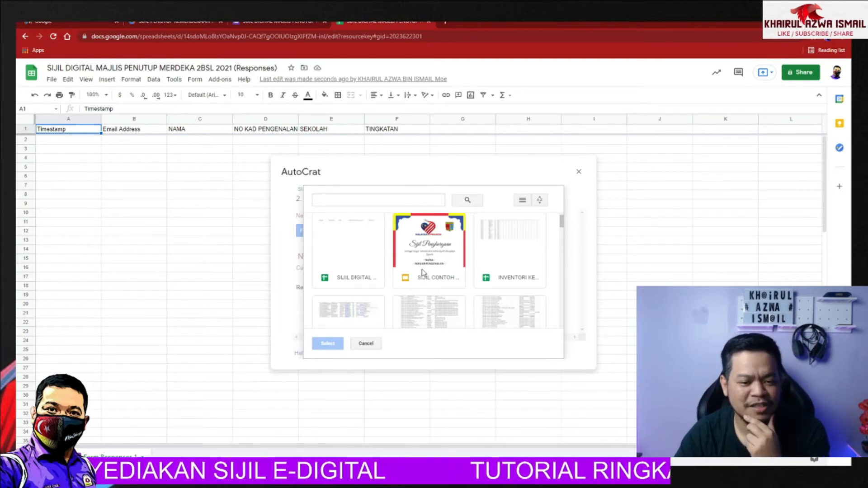
{"action": "left_click", "coordinate": [422, 251]}
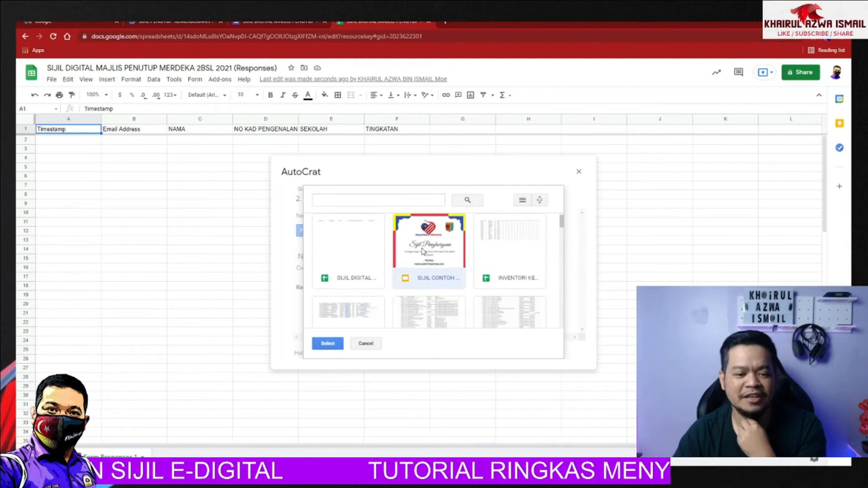
{"action": "left_click", "coordinate": [327, 344]}
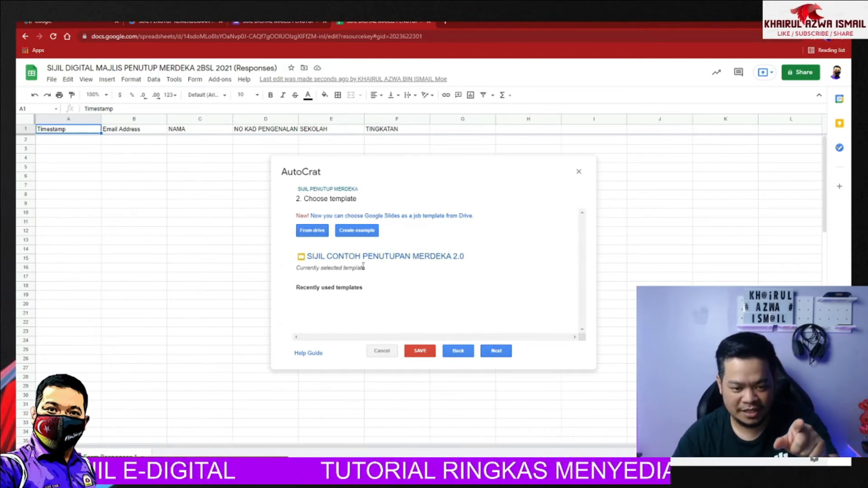
{"action": "left_click", "coordinate": [498, 353]}
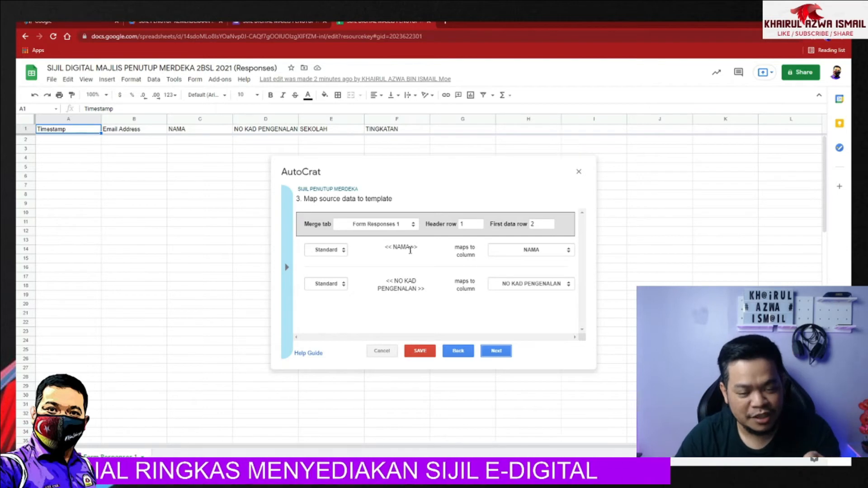
Map the template's <<NAMA>> tag to the NAMA column and accept the source data mapping
{"action": "left_click", "coordinate": [552, 251]}
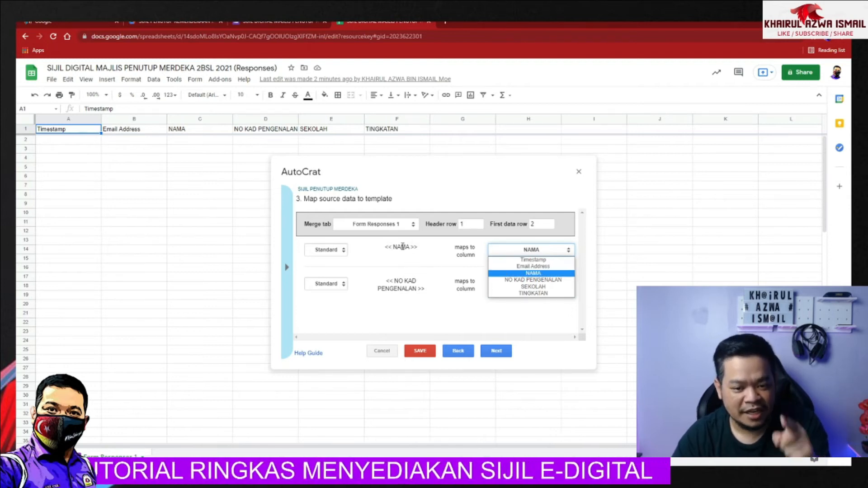
{"action": "left_click", "coordinate": [529, 277]}
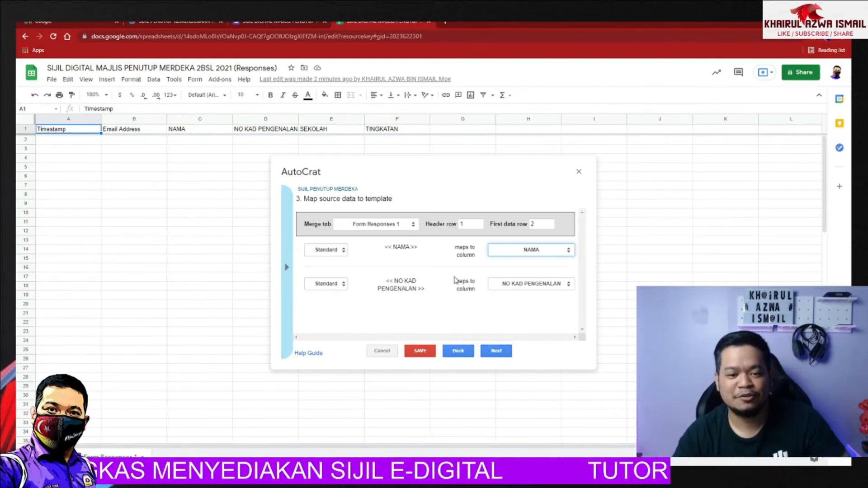
{"action": "left_click", "coordinate": [530, 253]}
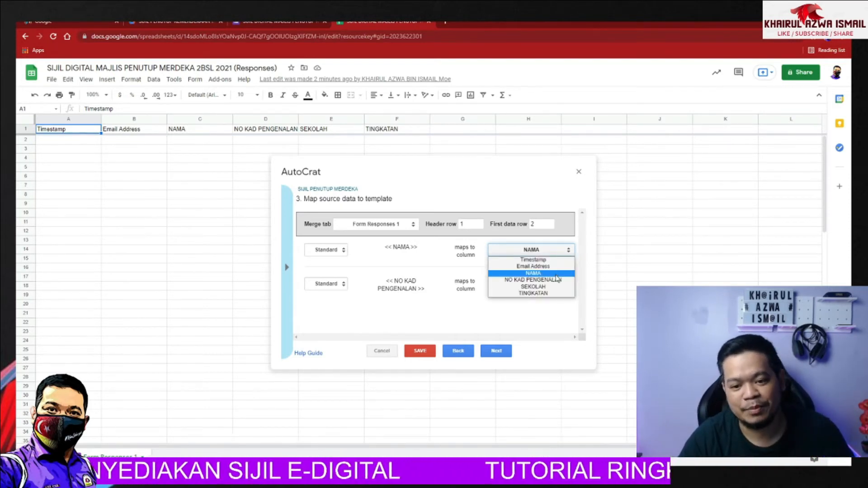
{"action": "left_click", "coordinate": [533, 274]}
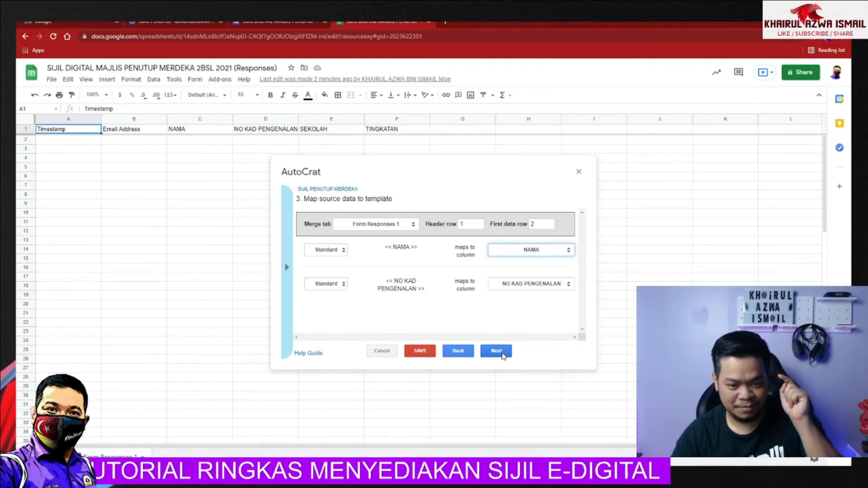
{"action": "left_click", "coordinate": [502, 352]}
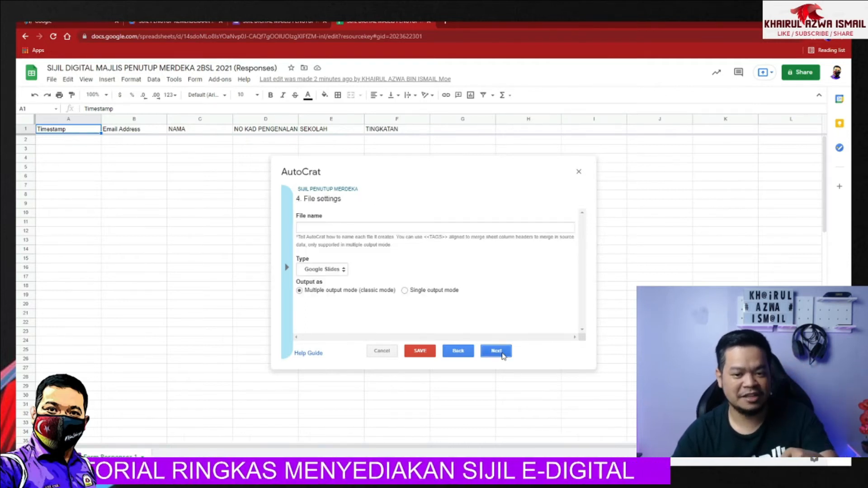
Name the merged output files SIJIL PENUTUP MERDEKA 2BSL 2021
{"action": "left_click", "coordinate": [369, 228]}
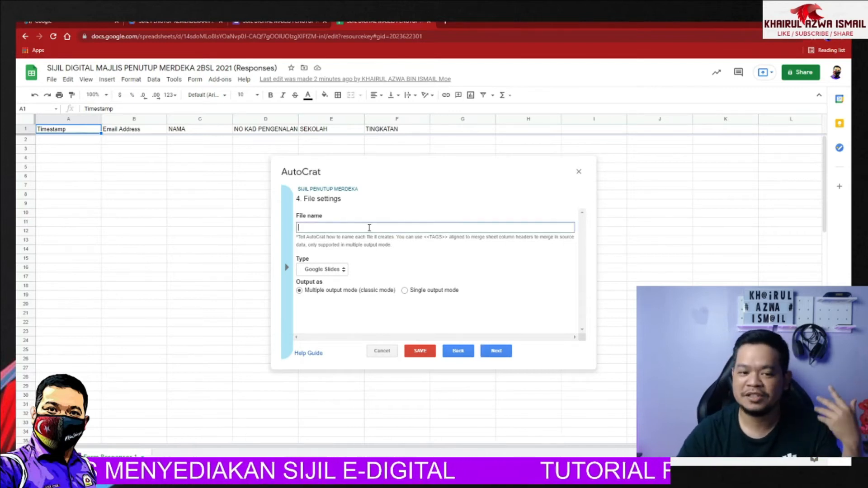
{"action": "type", "text": "S"}
{"action": "type", "text": "IJIL"}
{"action": "type", "text": " PENUTU"}
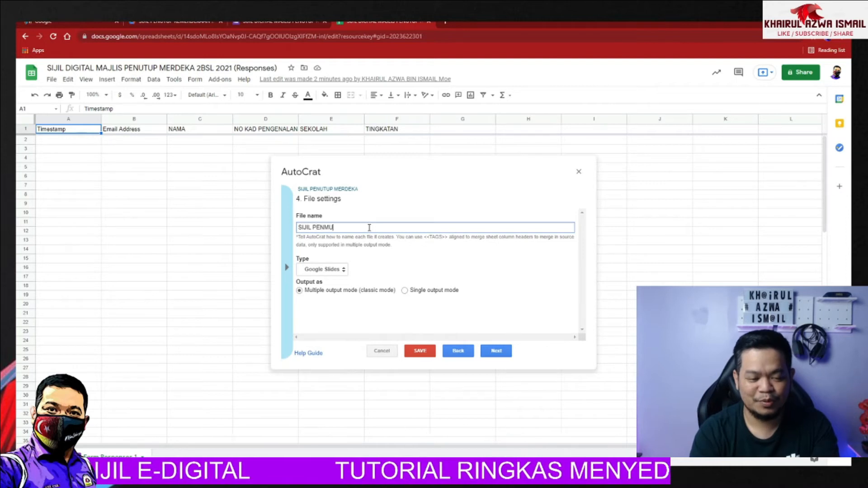
{"action": "key", "text": "BackSpace"}
{"action": "key", "text": "BackSpace"}
{"action": "key", "text": "BackSpace"}
{"action": "type", "text": "UTUP ME"}
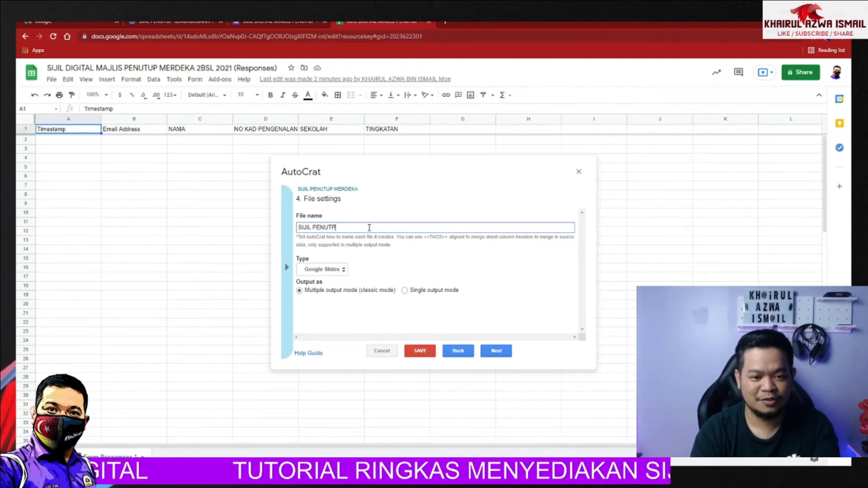
{"action": "type", "text": "RDEK"}
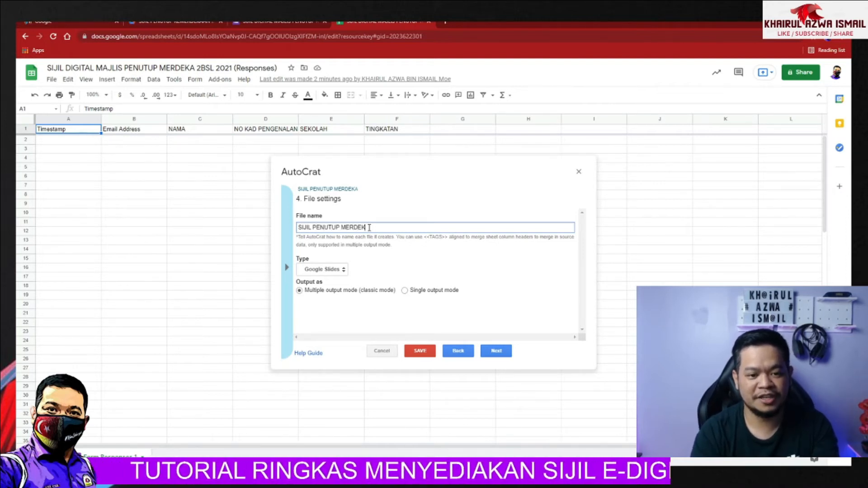
{"action": "type", "text": "A 2B"}
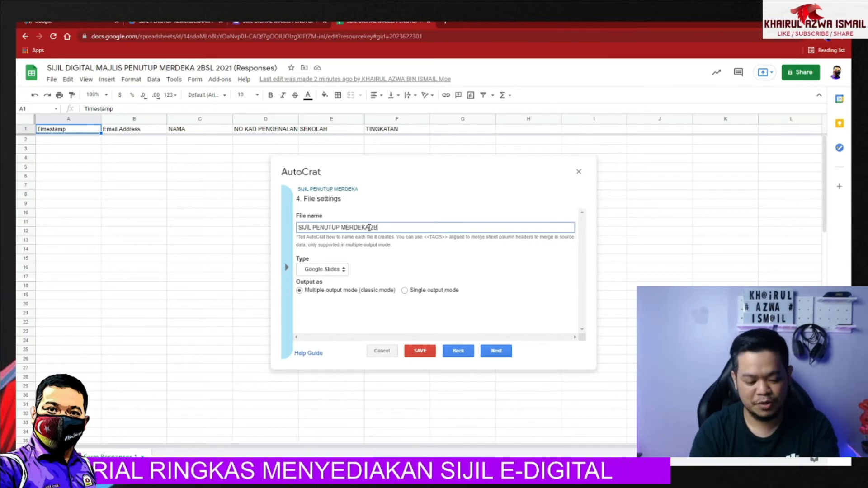
{"action": "type", "text": "SL 2021"}
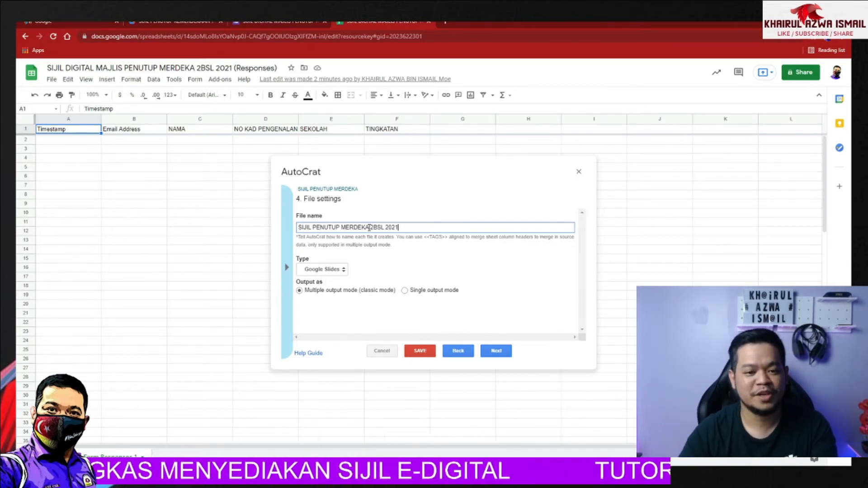
Set the output file type to PDF and accept SIJIL PENUTUP KEMERDEKAAN 2BSL 2021 as the destination folder
{"action": "left_click", "coordinate": [335, 271]}
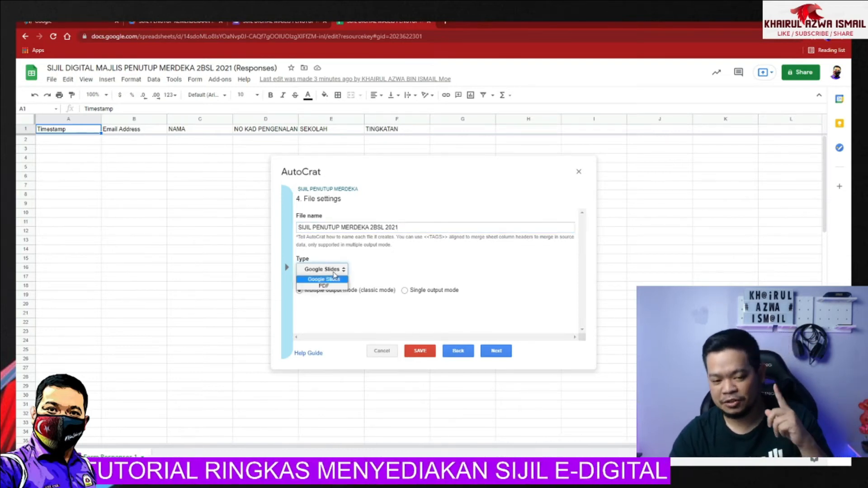
{"action": "left_click", "coordinate": [335, 286]}
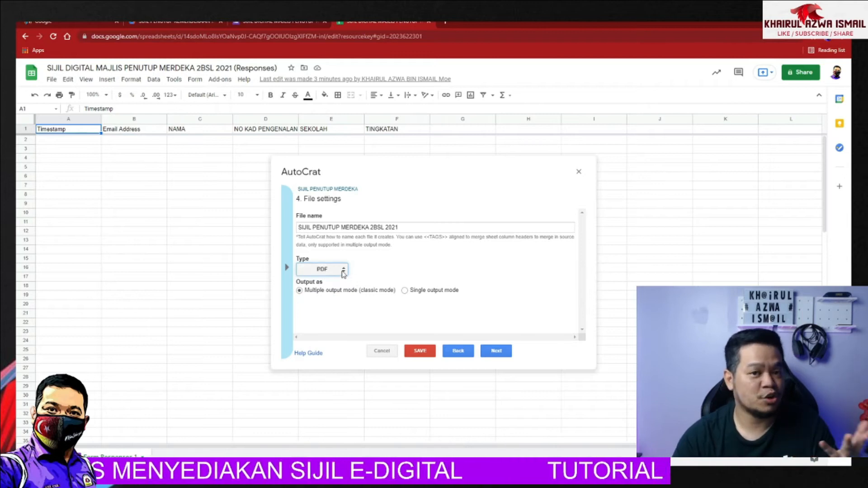
{"action": "left_click", "coordinate": [343, 271]}
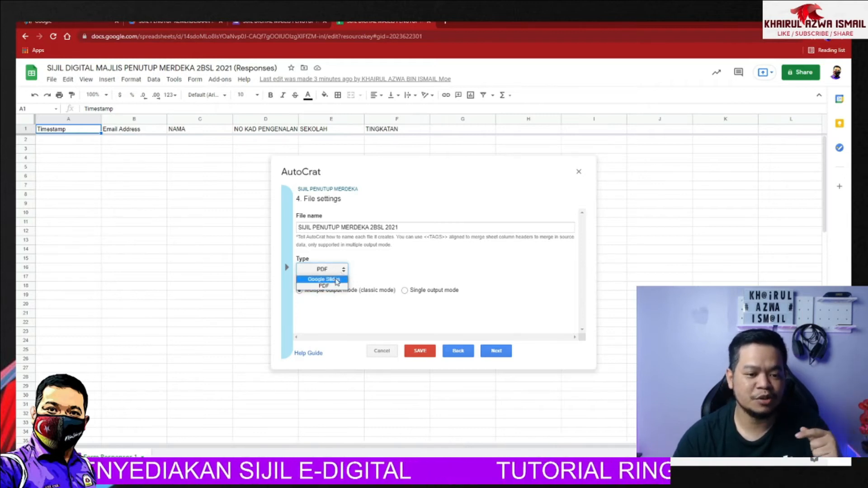
{"action": "left_click", "coordinate": [372, 283]}
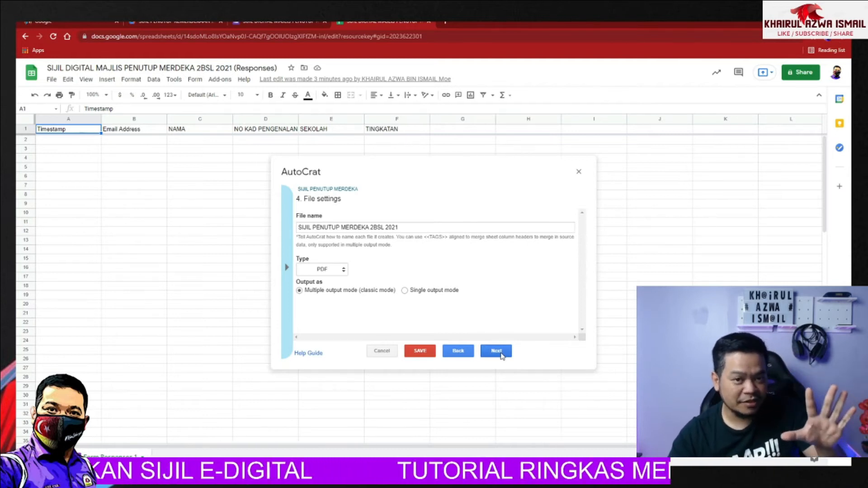
{"action": "left_click", "coordinate": [501, 356]}
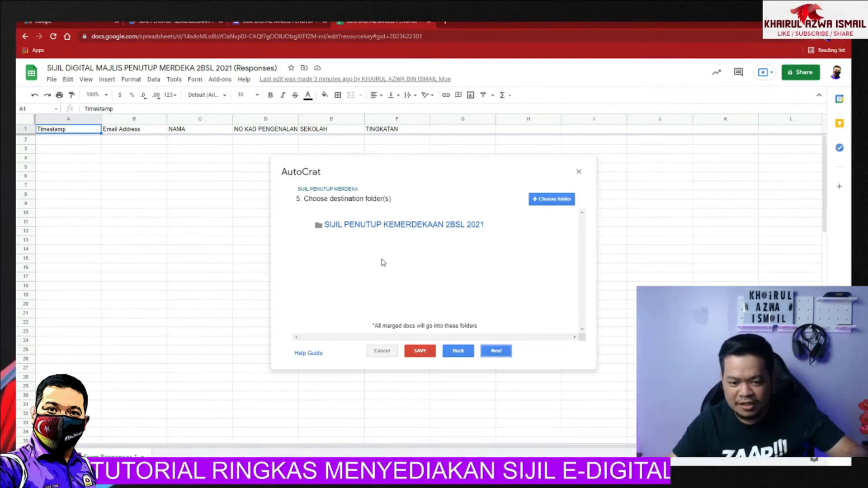
{"action": "mouse_move", "coordinate": [359, 230]}
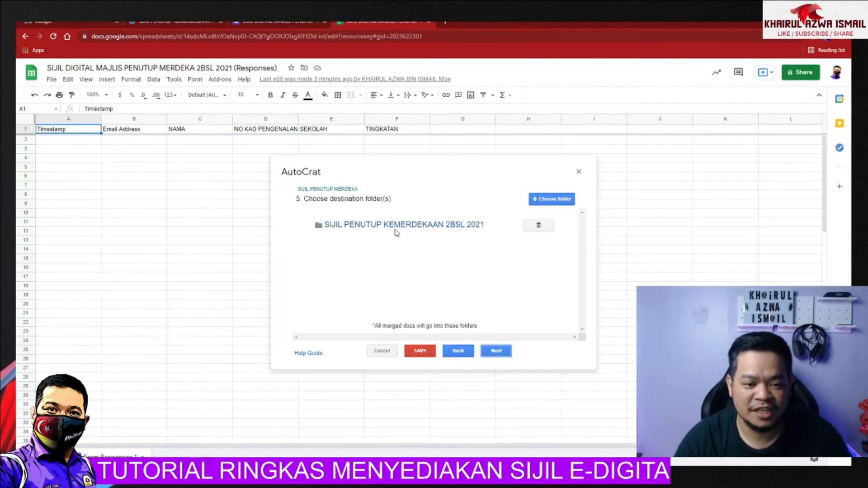
{"action": "left_click", "coordinate": [495, 352]}
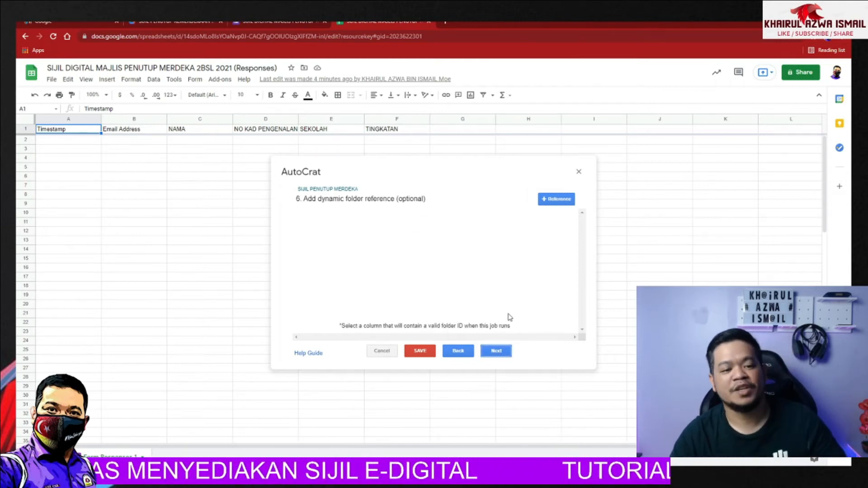
Add a dynamic folder reference to the Timestamp column and a merge condition requiring Timestamp to equal NOT NULL
{"action": "left_click", "coordinate": [557, 200]}
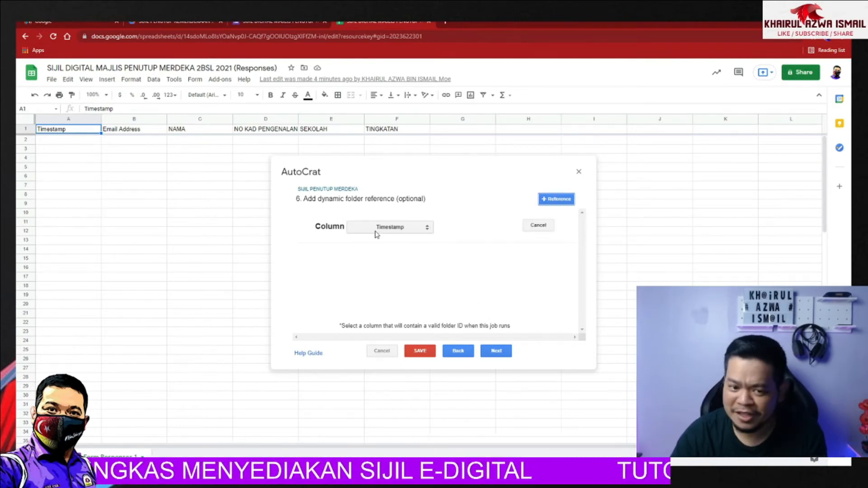
{"action": "left_click", "coordinate": [500, 356]}
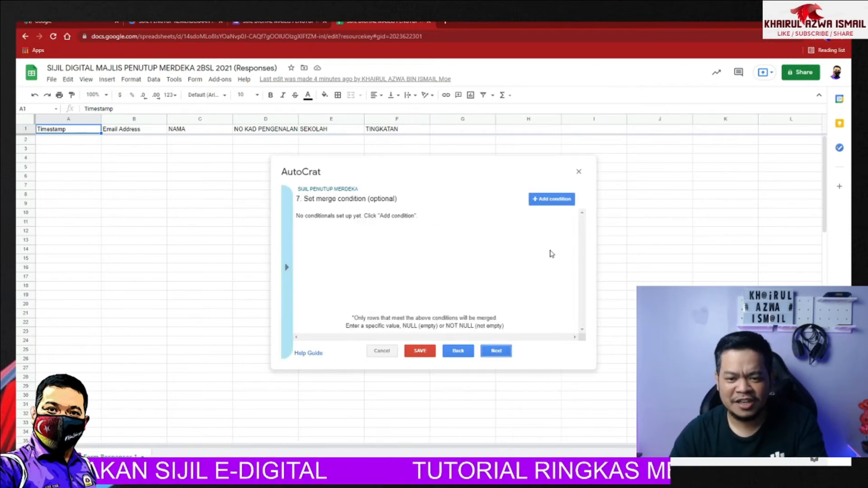
{"action": "left_click", "coordinate": [550, 202]}
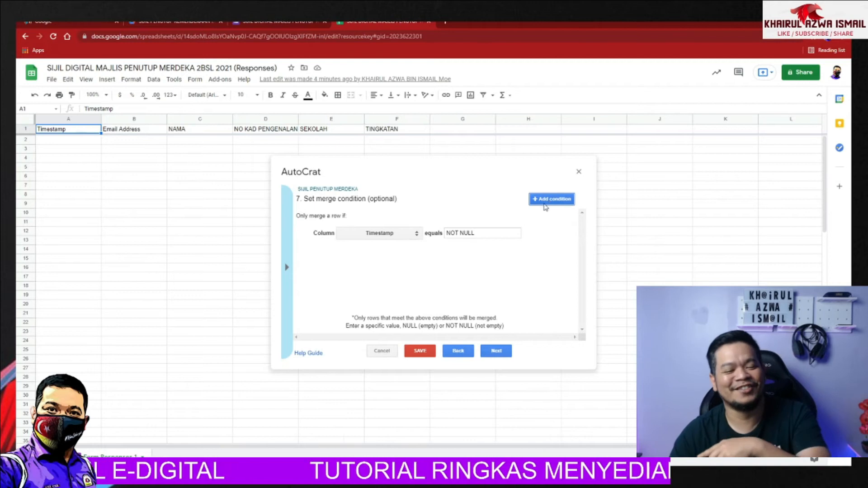
{"action": "left_click", "coordinate": [495, 351]}
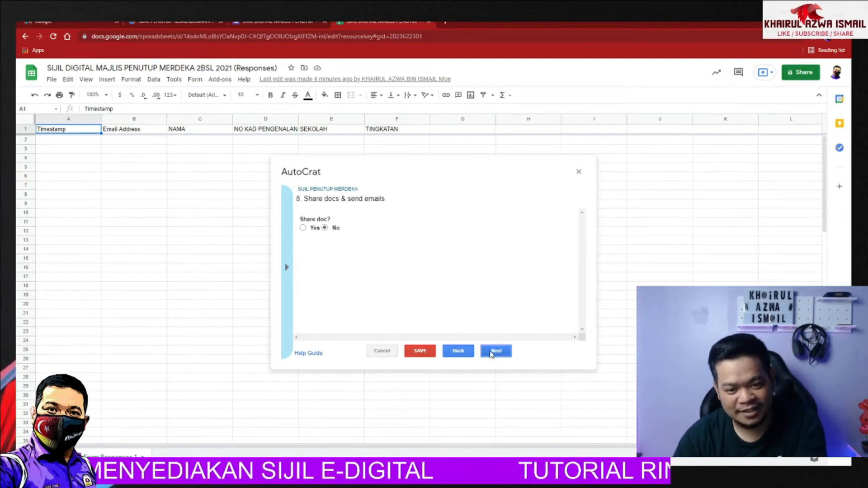
Enable sharing of the merged document and disallow collaborators from re-sharing it
{"action": "left_click", "coordinate": [303, 229]}
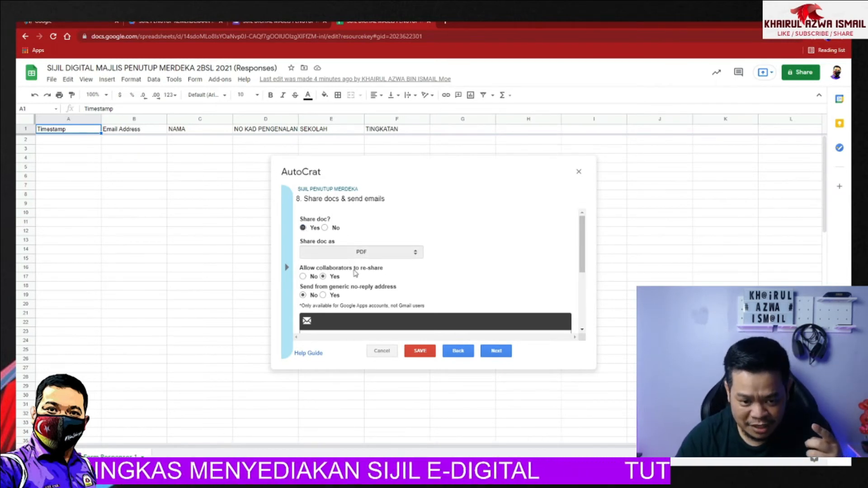
{"action": "scroll", "coordinate": [583, 241], "scroll_direction": "down", "scroll_amount": 1}
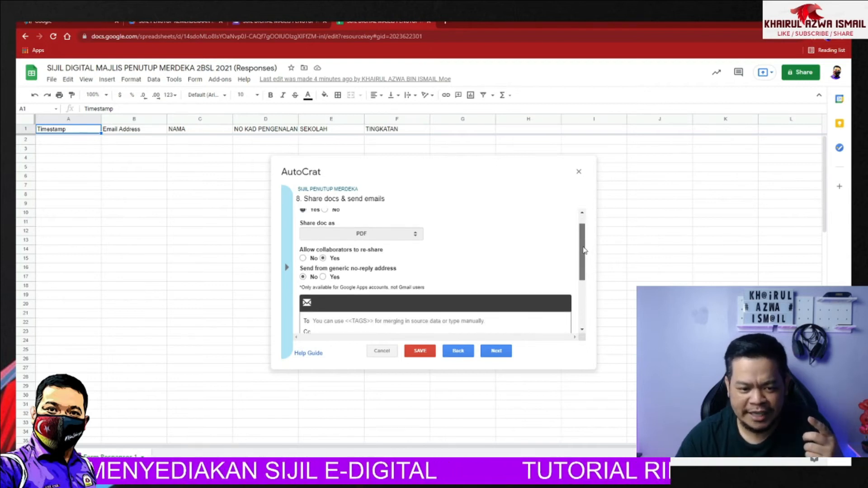
{"action": "left_click", "coordinate": [302, 253]}
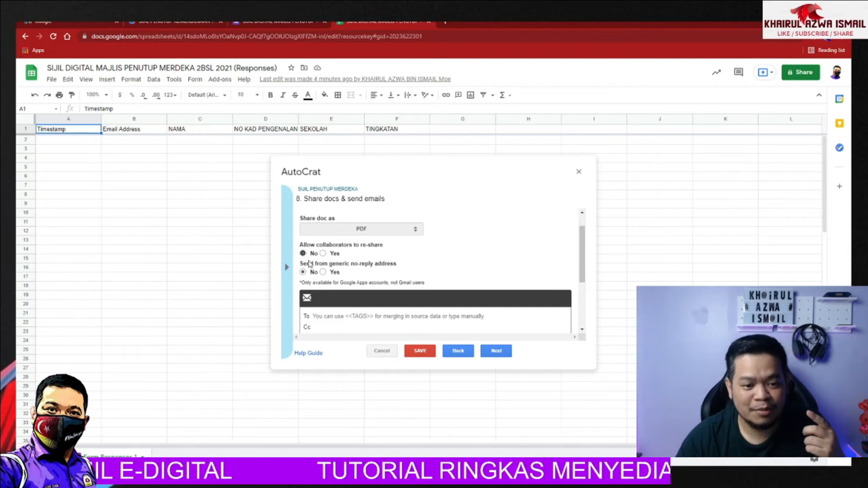